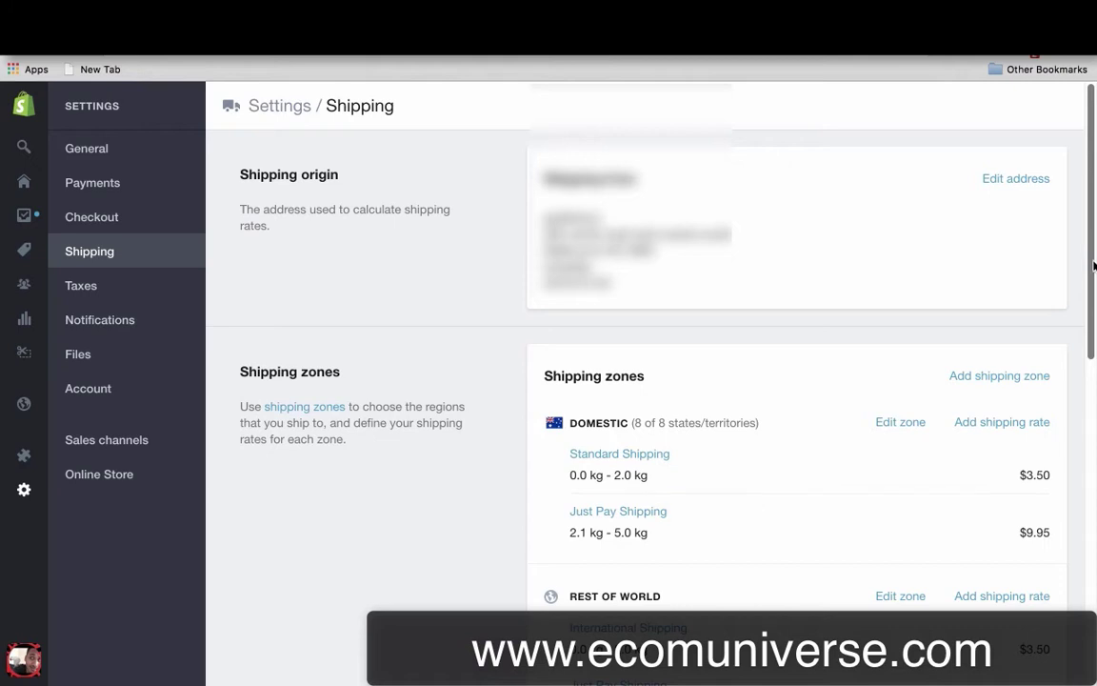
# Review the weight-based shipping rates for the Domestic and Rest of World shipping zones
pyautogui.moveTo(1095, 255); pyautogui.dragTo(1094, 289)
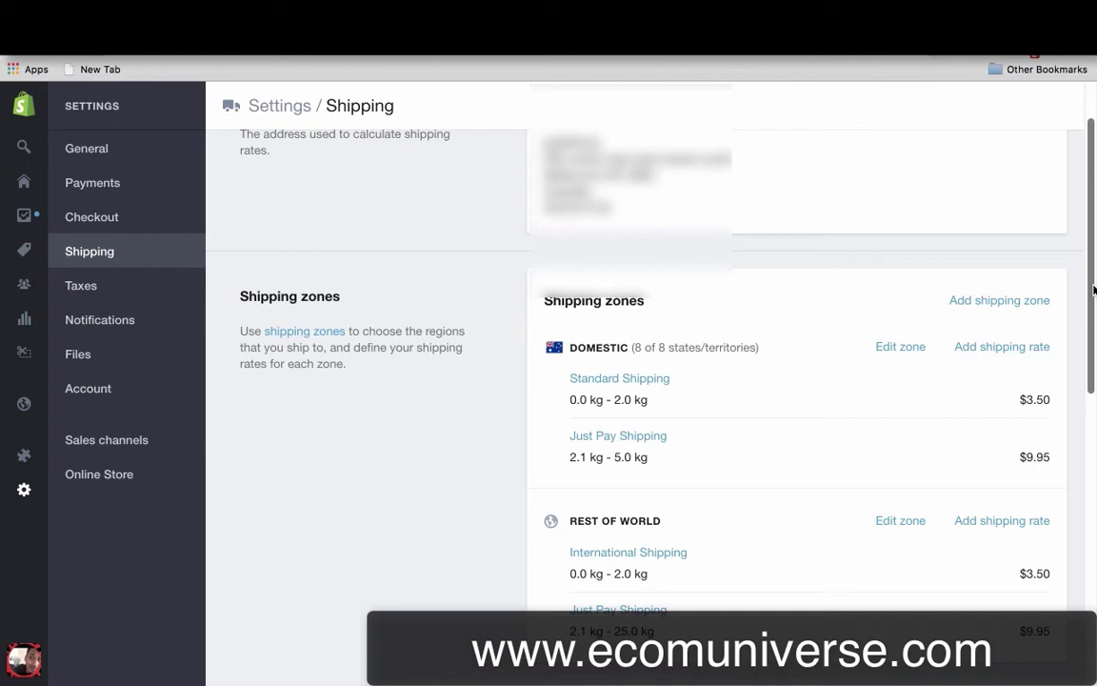
pyautogui.moveTo(1094, 289); pyautogui.dragTo(1090, 310)
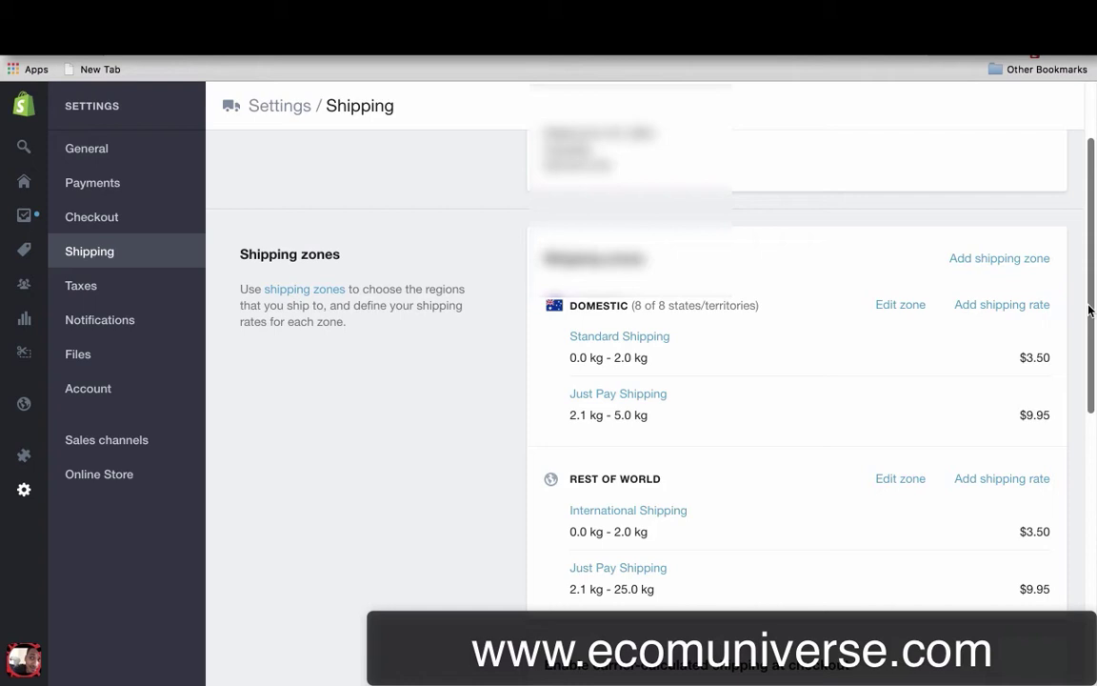
pyautogui.moveTo(1021, 360); pyautogui.dragTo(1047, 358)
pyautogui.click(1048, 357)
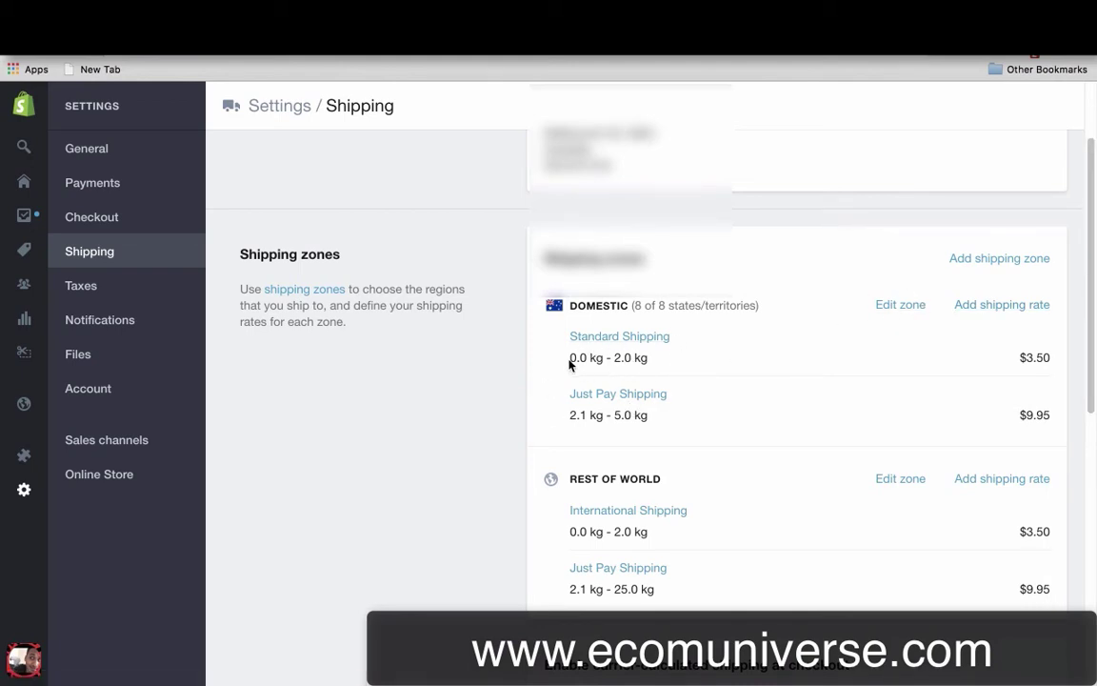
pyautogui.moveTo(570, 364); pyautogui.dragTo(653, 357)
pyautogui.click(650, 359)
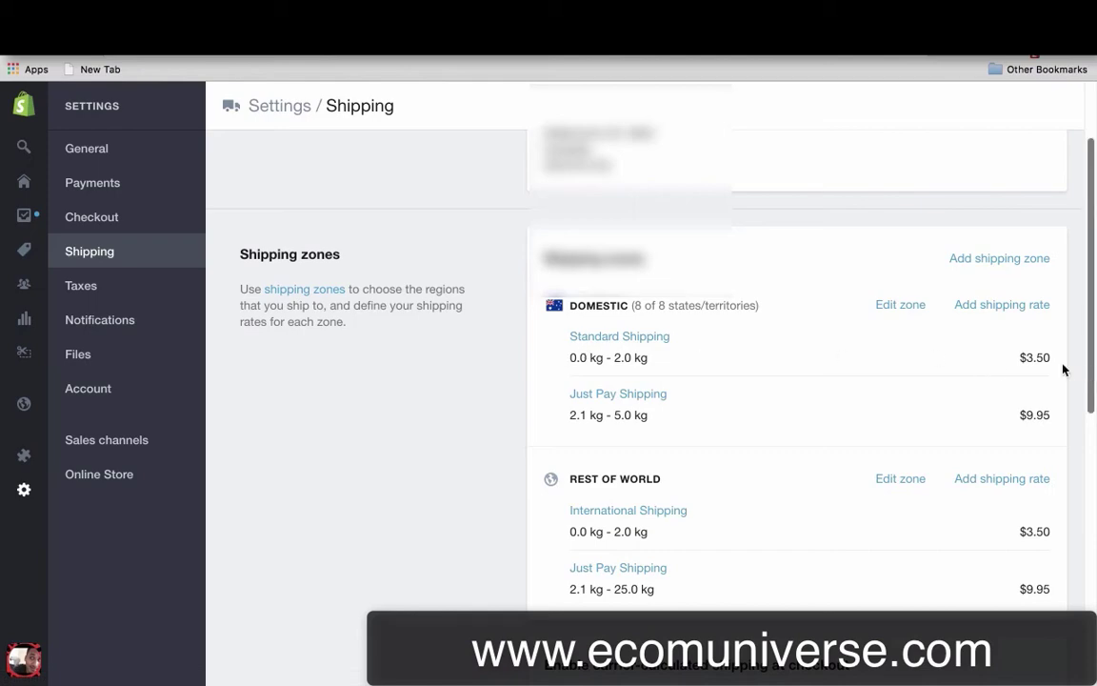
pyautogui.scroll(1, 1094, 354)
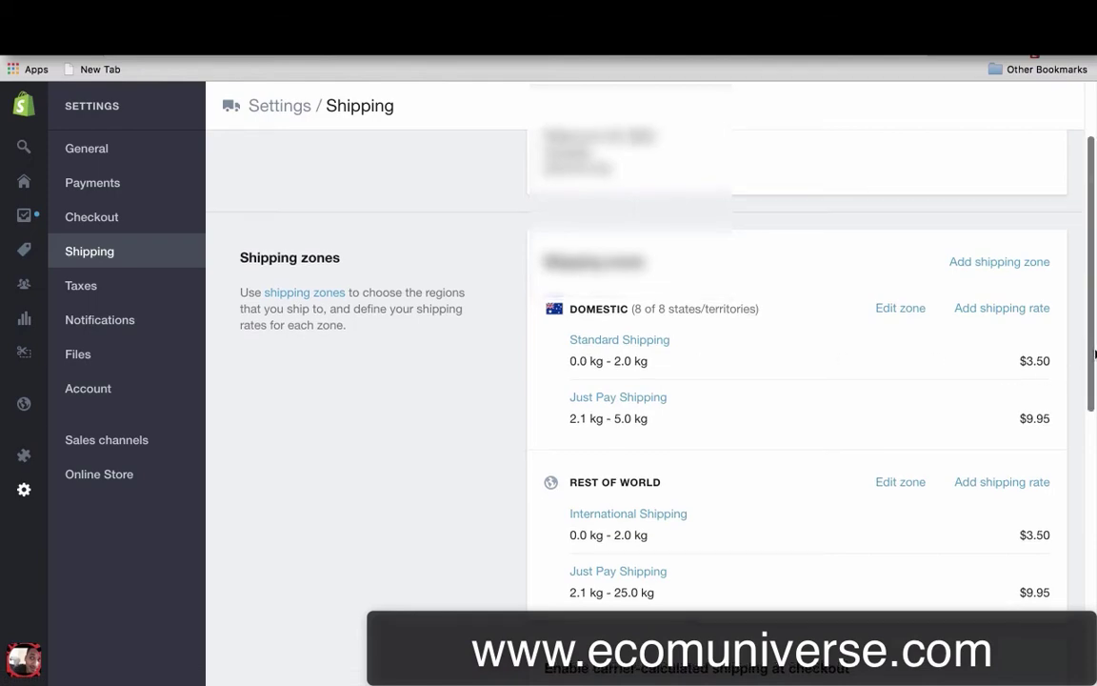
pyautogui.moveTo(1093, 355); pyautogui.dragTo(930, 343)
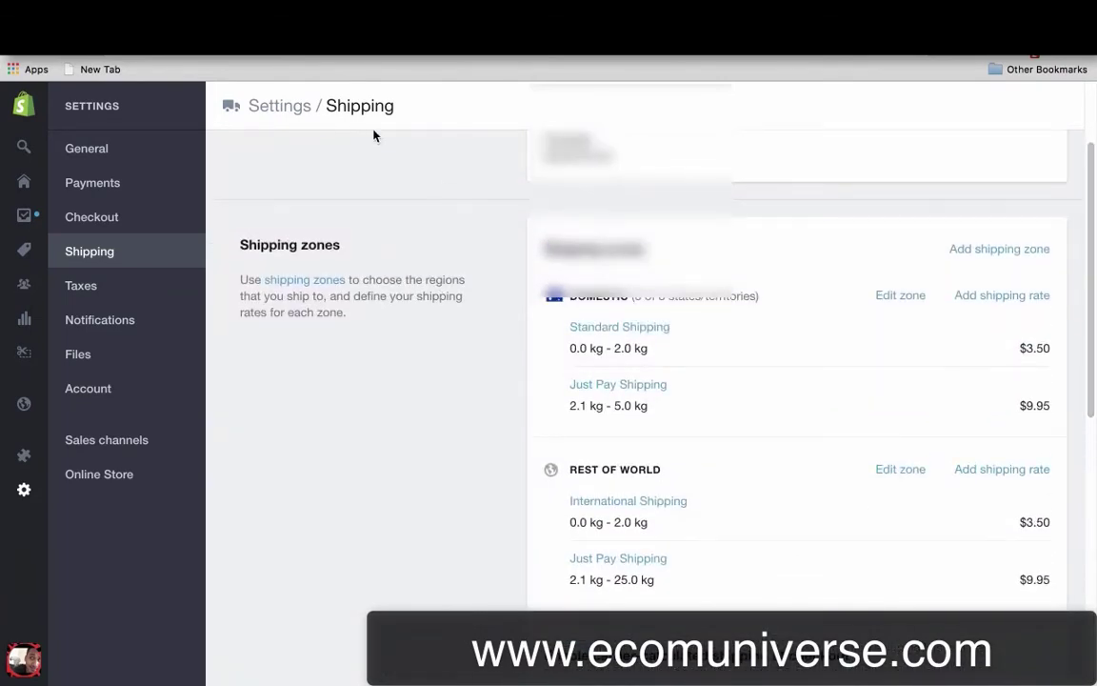
# Look through the remaining shipping settings, including carrier-calculated shipping, saved packages, and dropshipping and fulfillment
pyautogui.scroll(-10, 792, 381)
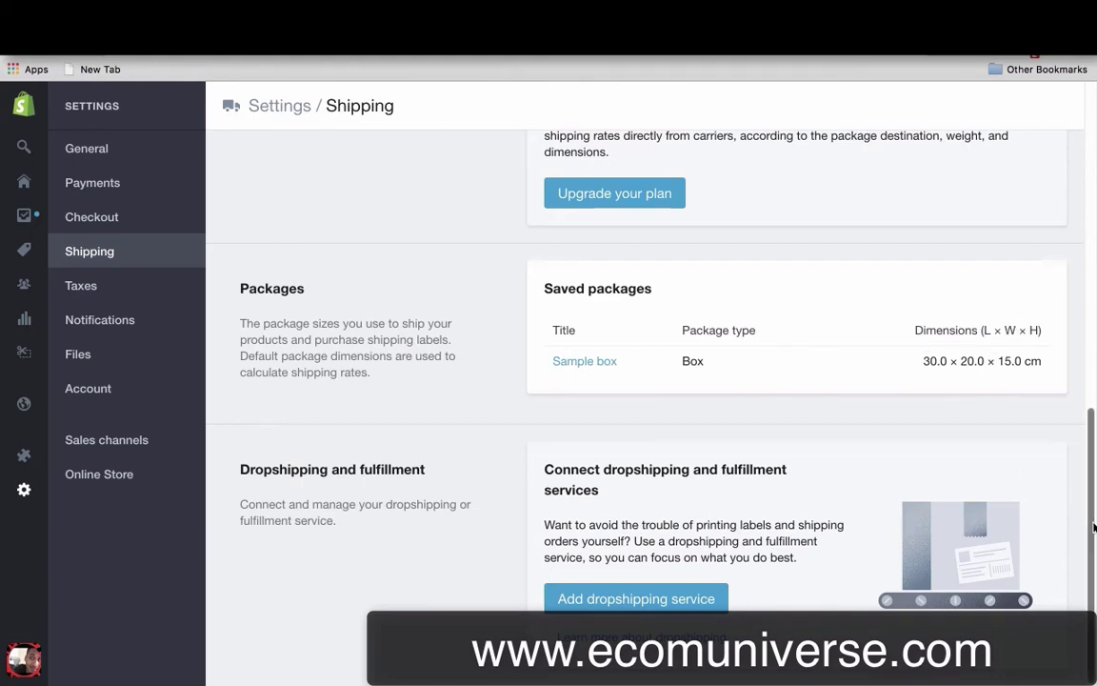
pyautogui.scroll(5, 1095, 541)
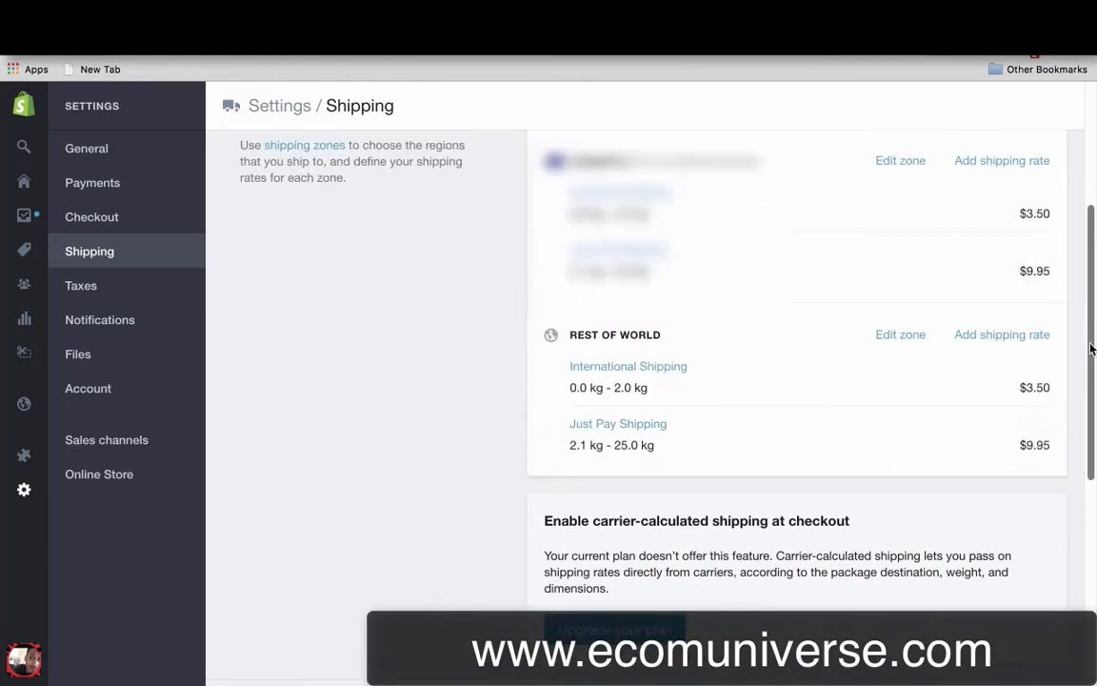
pyautogui.scroll(3, 1092, 235)
pyautogui.scroll(1, 1092, 236)
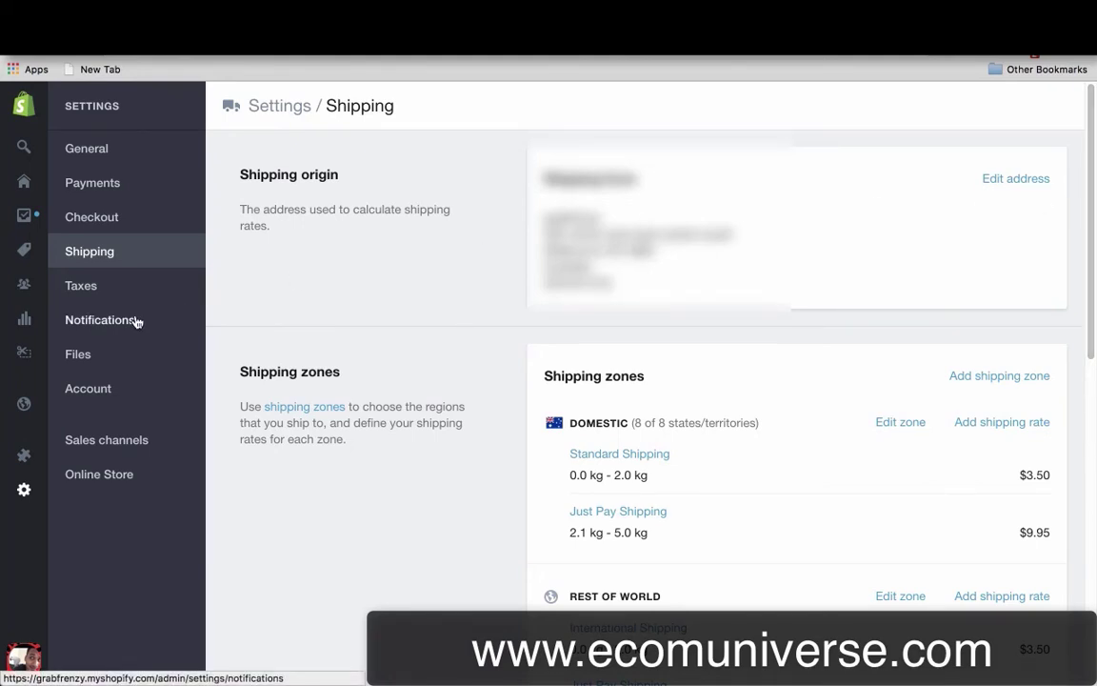
# Open the store's payment settings and examine the Stripe gateway's details and the other accepted payment methods
pyautogui.click(105, 192)
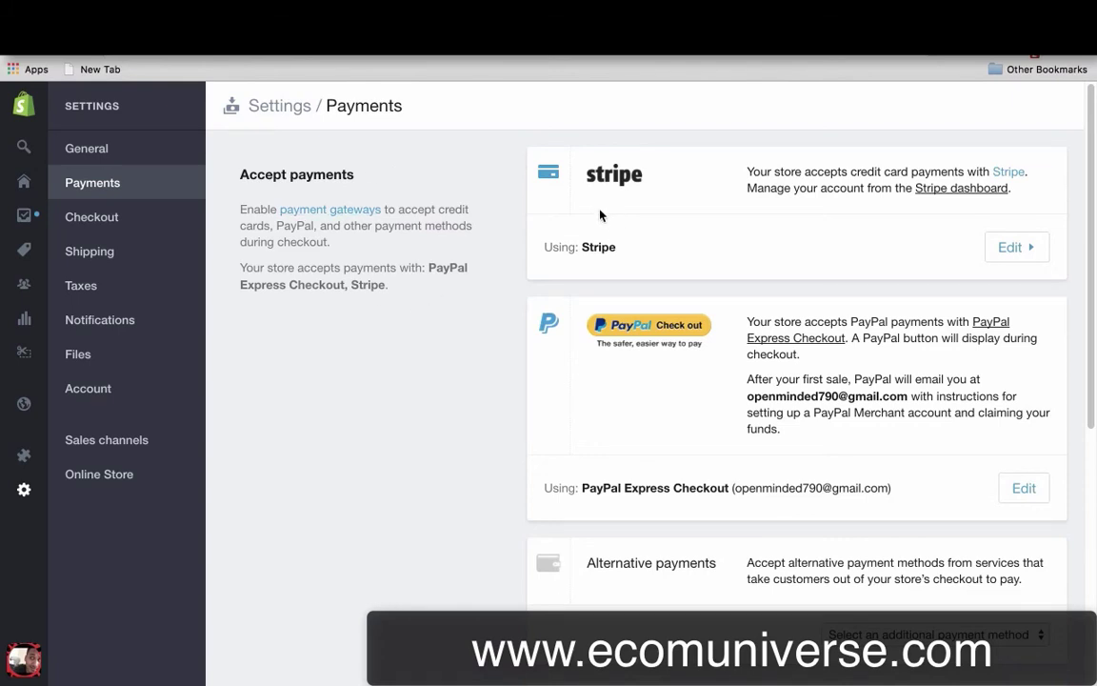
pyautogui.moveTo(593, 176); pyautogui.dragTo(658, 181)
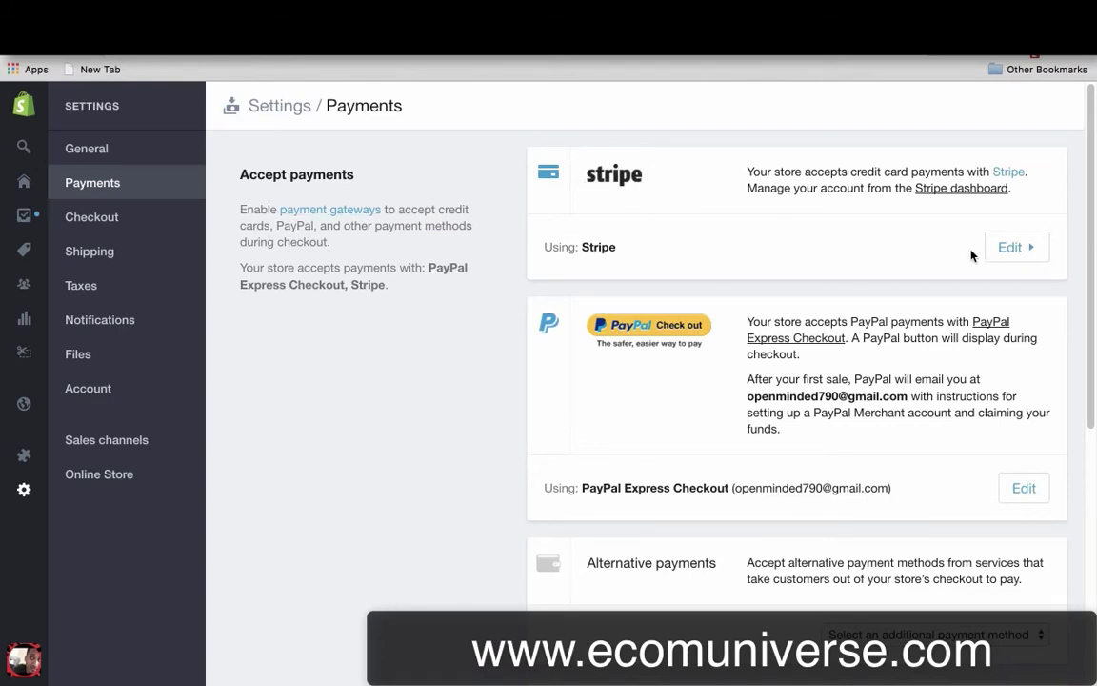
pyautogui.click(1041, 250)
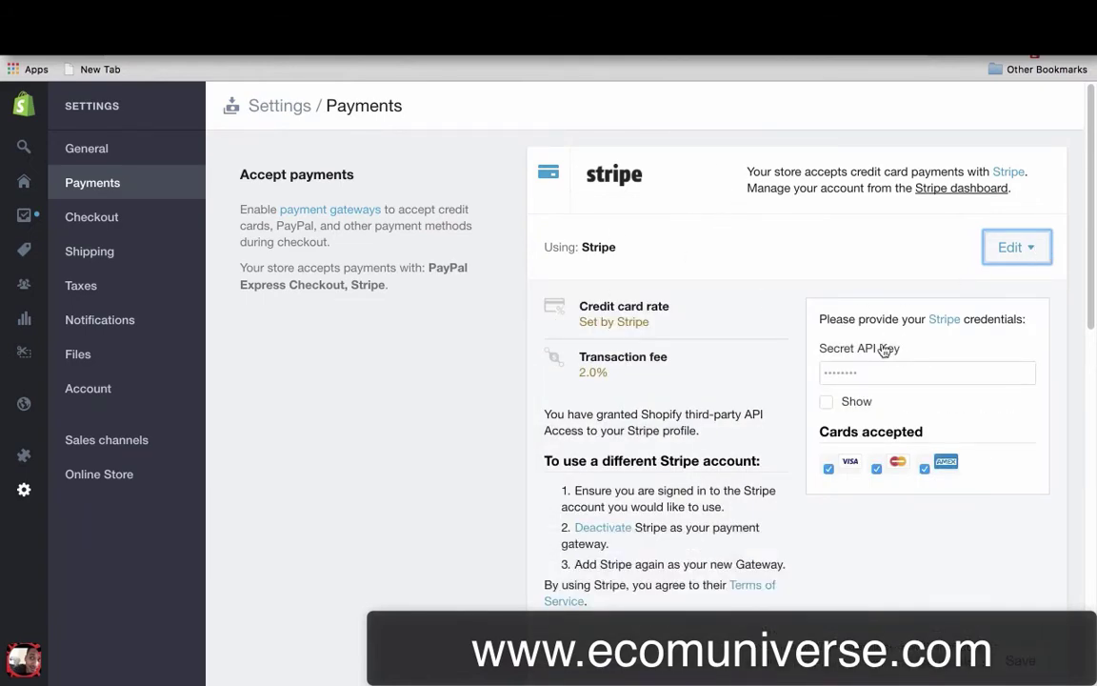
pyautogui.scroll(-2, 1093, 362)
pyautogui.scroll(-5, 1093, 362)
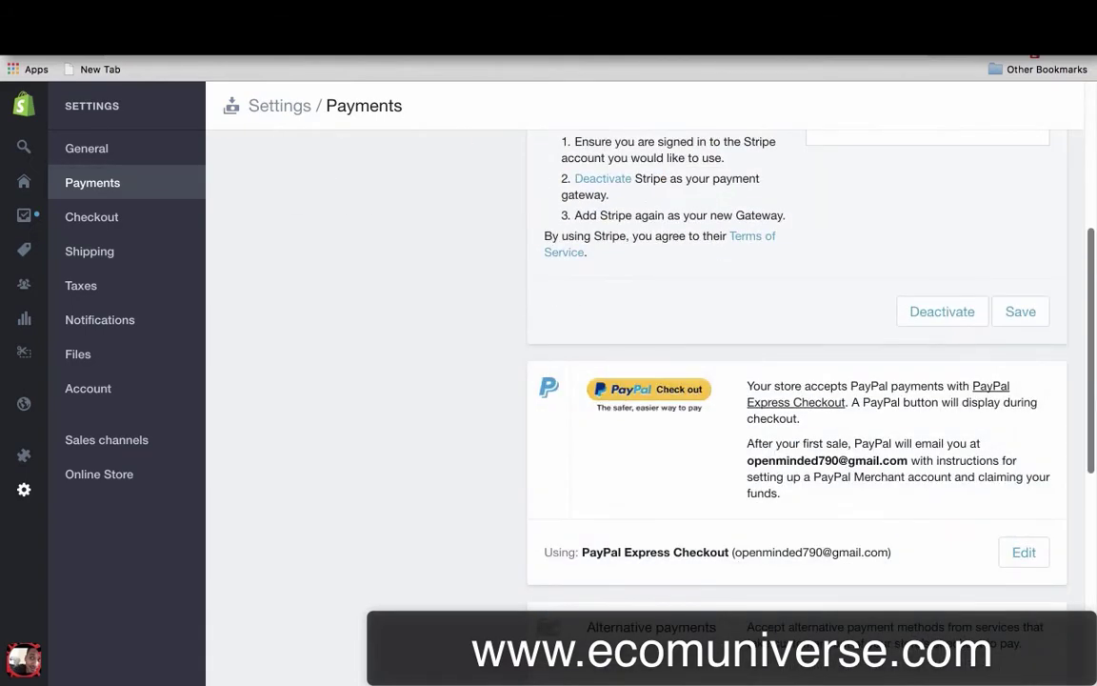
pyautogui.scroll(-5, 1038, 284)
pyautogui.scroll(11, 1037, 284)
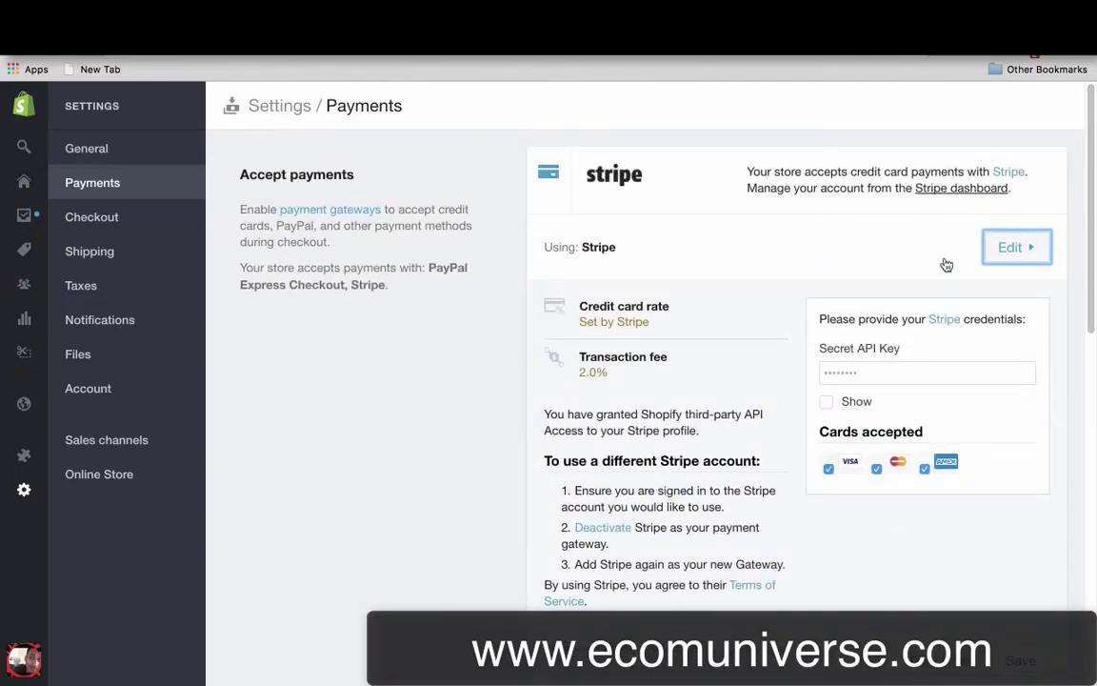
pyautogui.click(1044, 240)
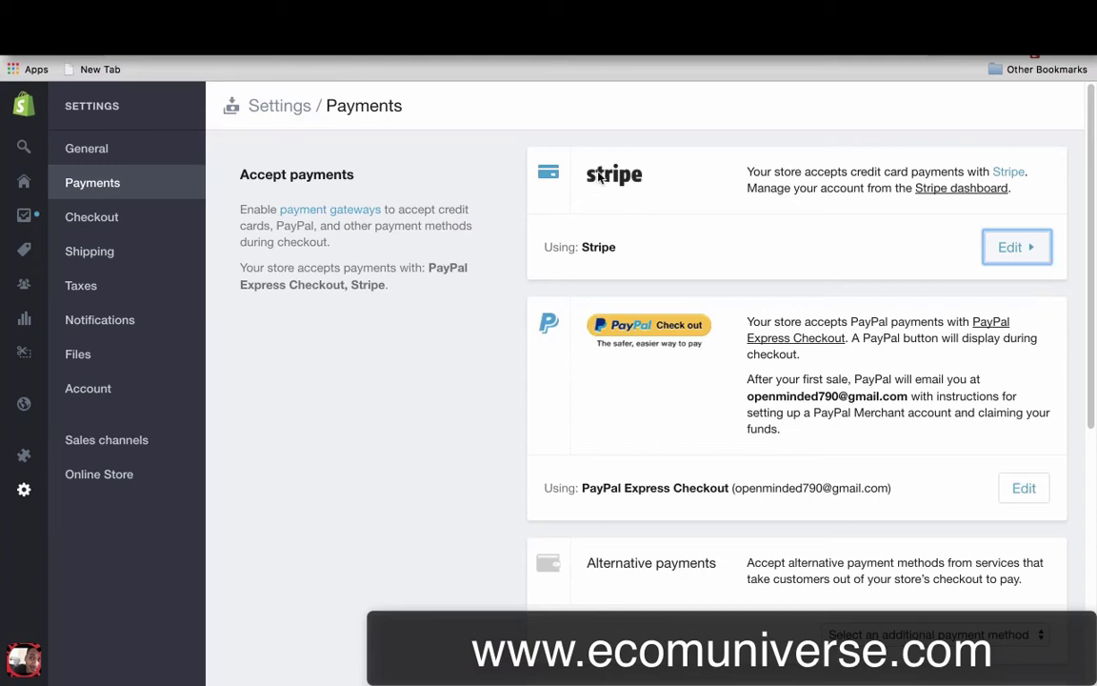
pyautogui.moveTo(548, 164); pyautogui.dragTo(653, 185)
pyautogui.click(653, 185)
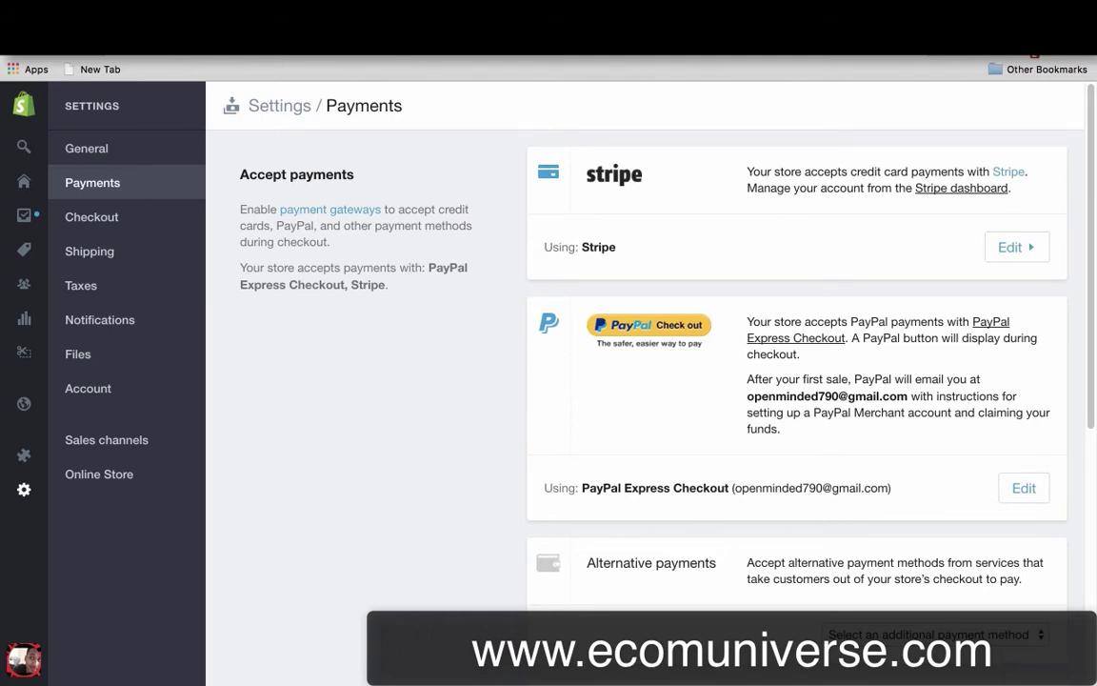
# Open stripe.com in a new browser tab and go to the Stripe account dashboard
pyautogui.hotkey('ctrl', 't')
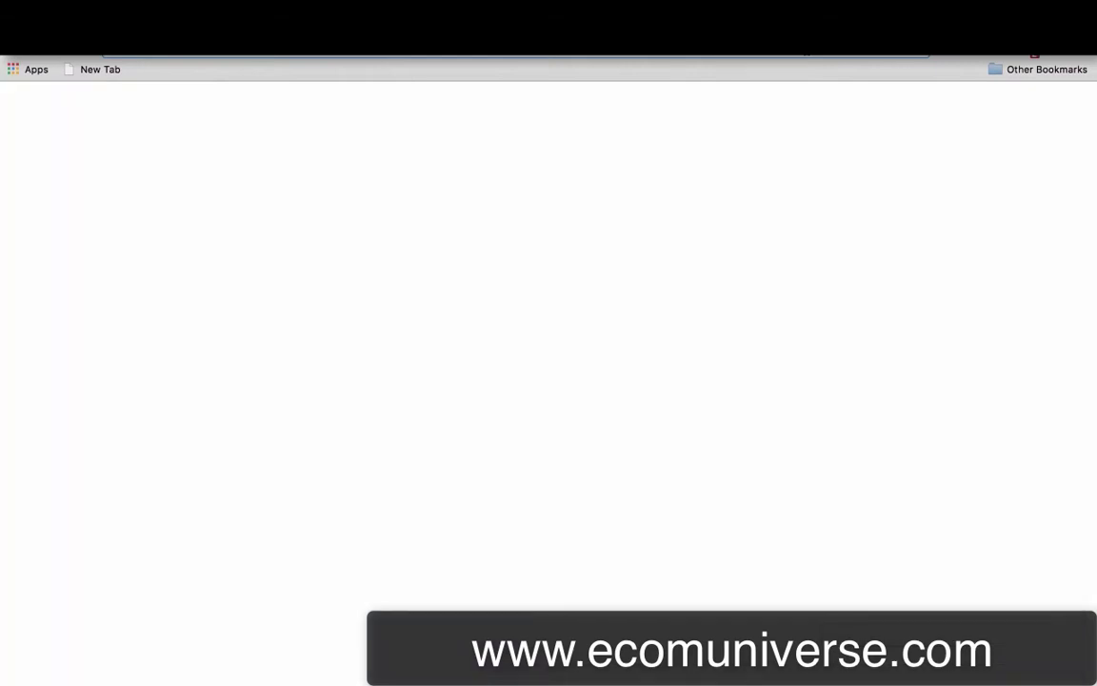
pyautogui.write('stripe')
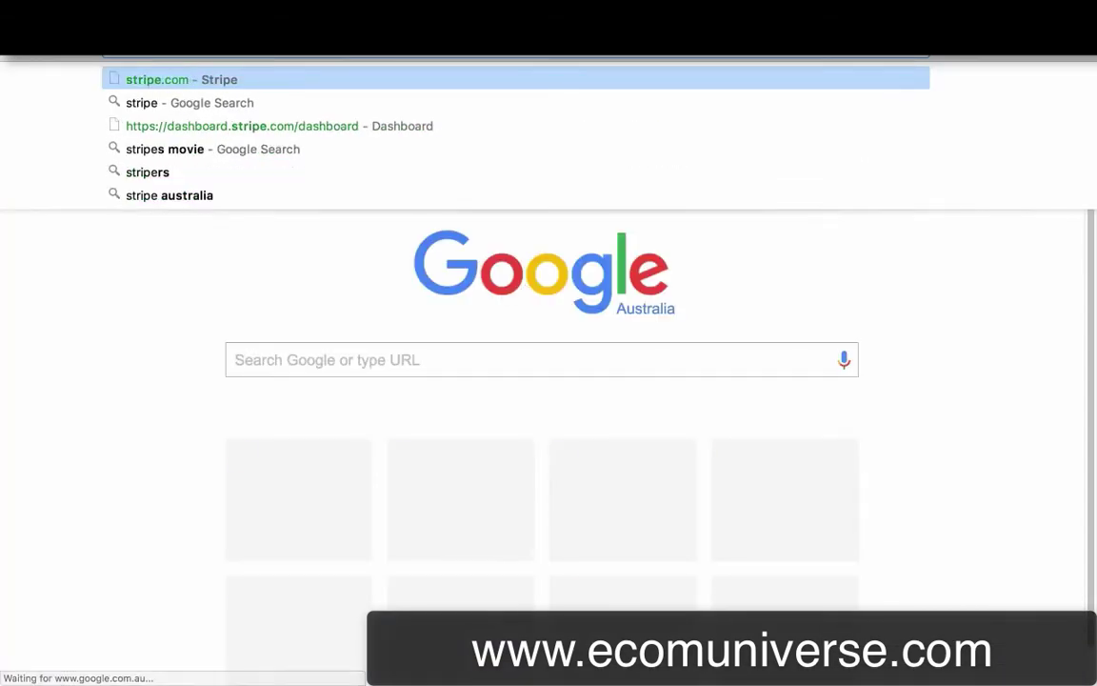
pyautogui.press('Escape')
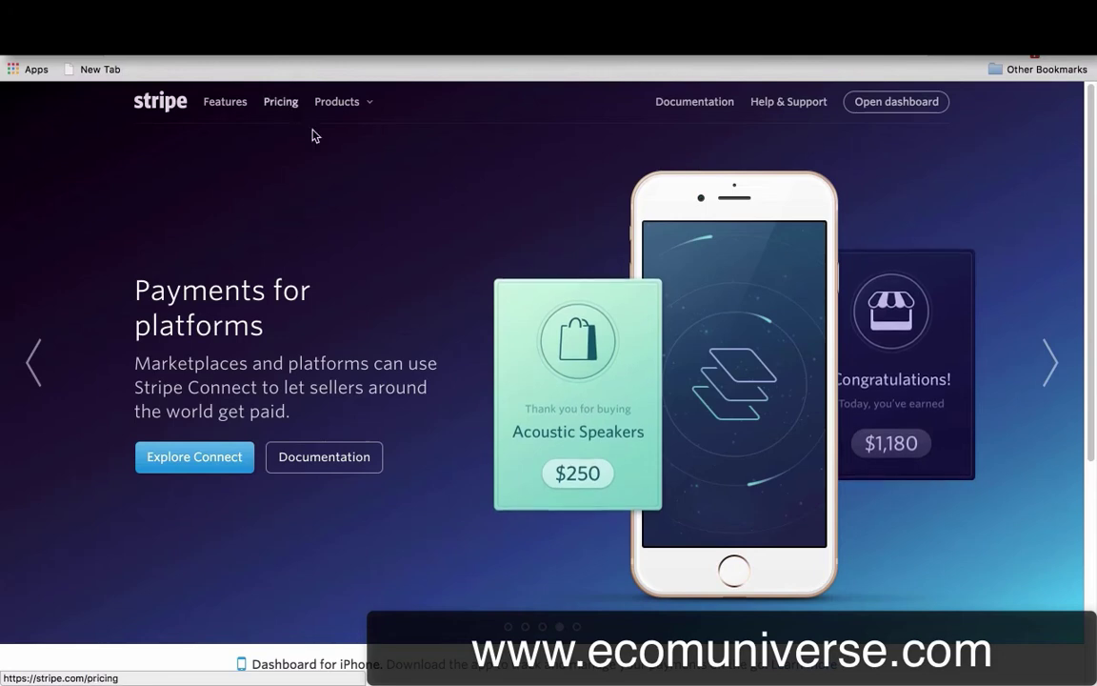
pyautogui.scroll(-5, 588, 510)
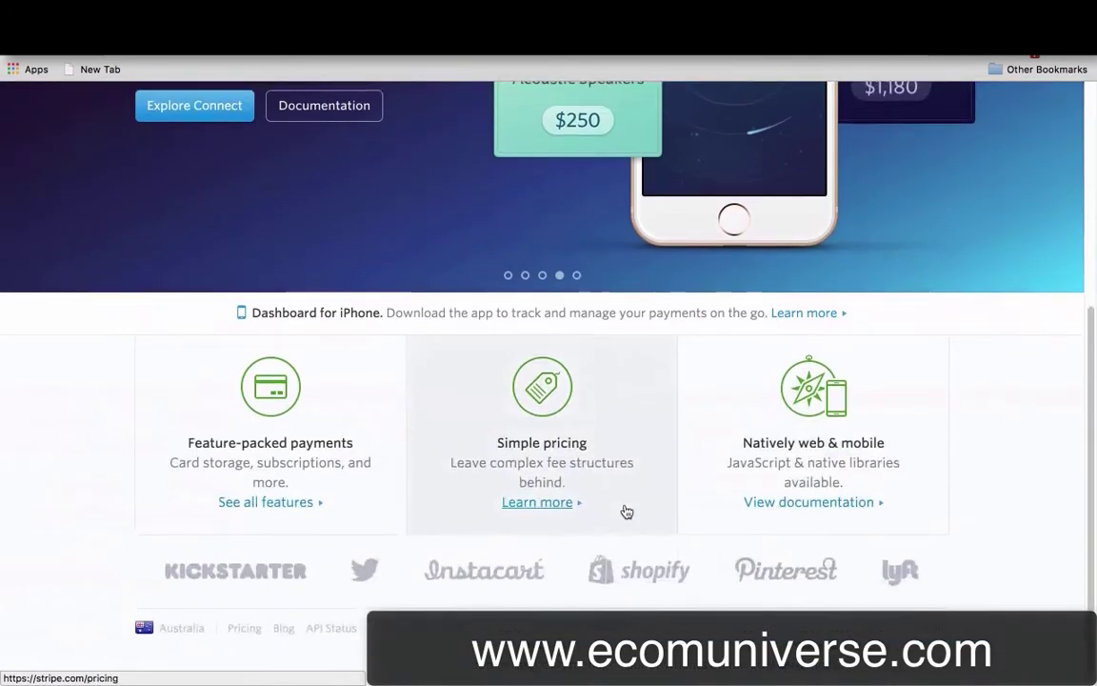
pyautogui.hotkey('ctrl', 'f')
pyautogui.write('log')
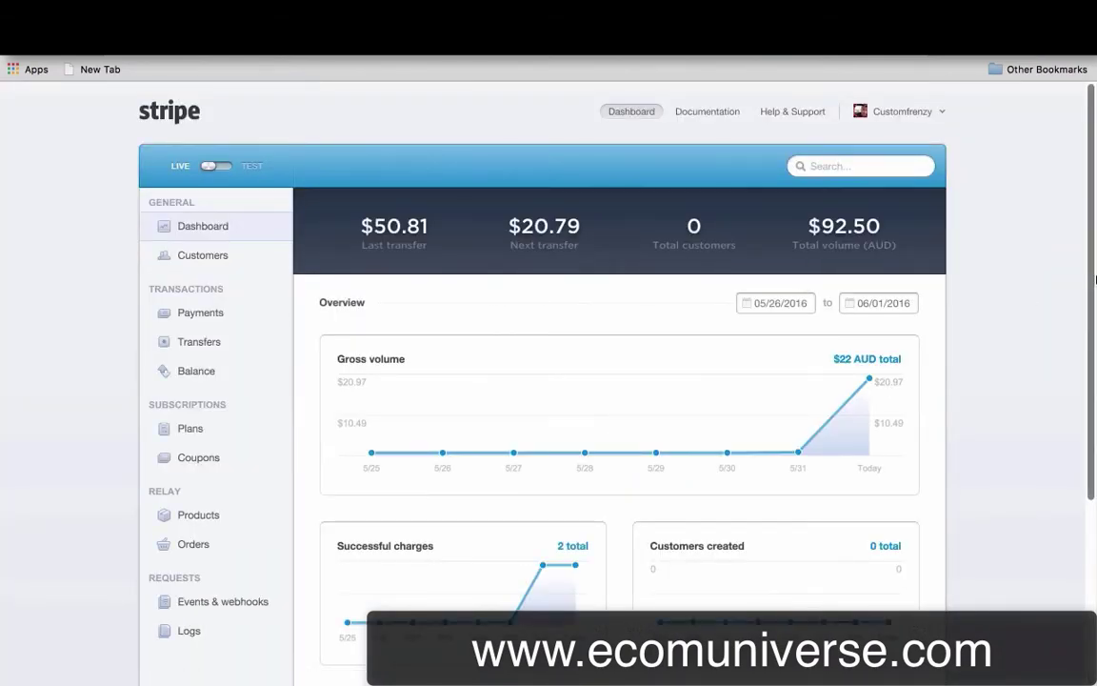
pyautogui.press('XF86AudioRaiseVolume')
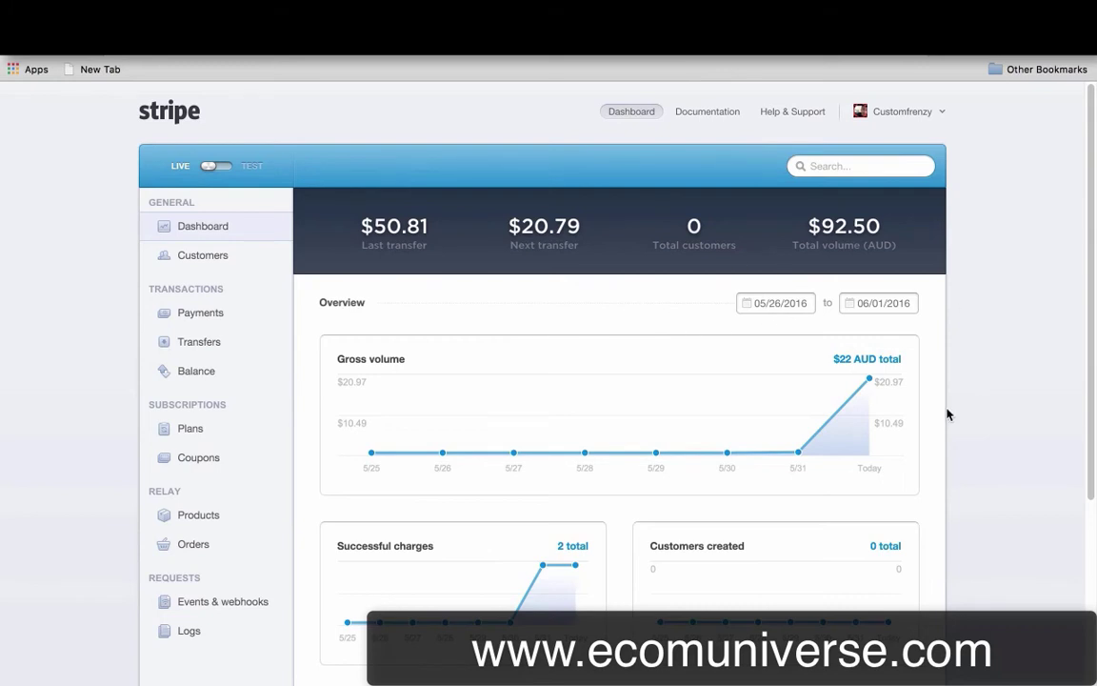
# Examine the Stripe dashboard's transfer figures, total volume, and the gross volume and successful charges graphs
pyautogui.moveTo(884, 416)
pyautogui.scroll(-2, 1090, 317)
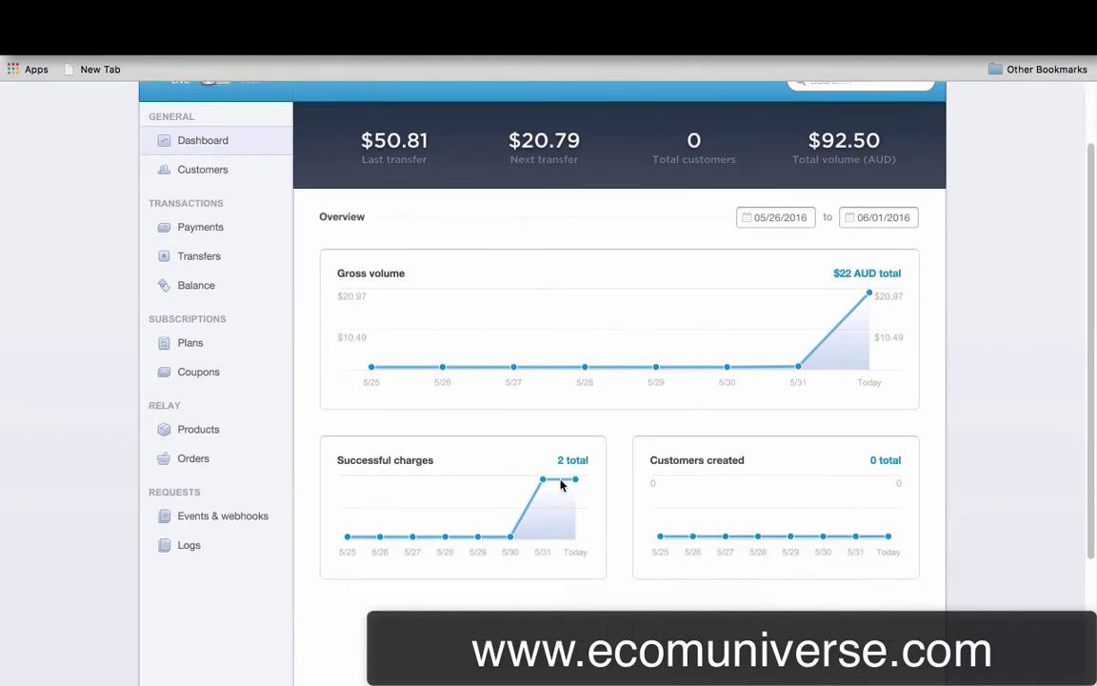
pyautogui.moveTo(547, 490)
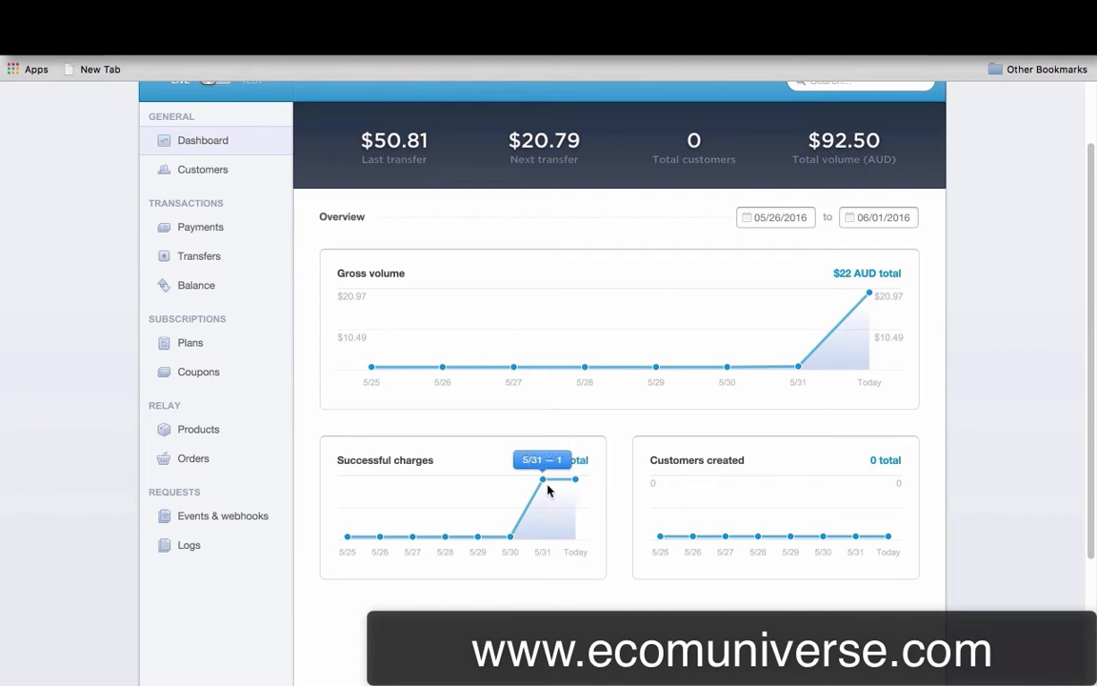
pyautogui.scroll(2, 774, 266)
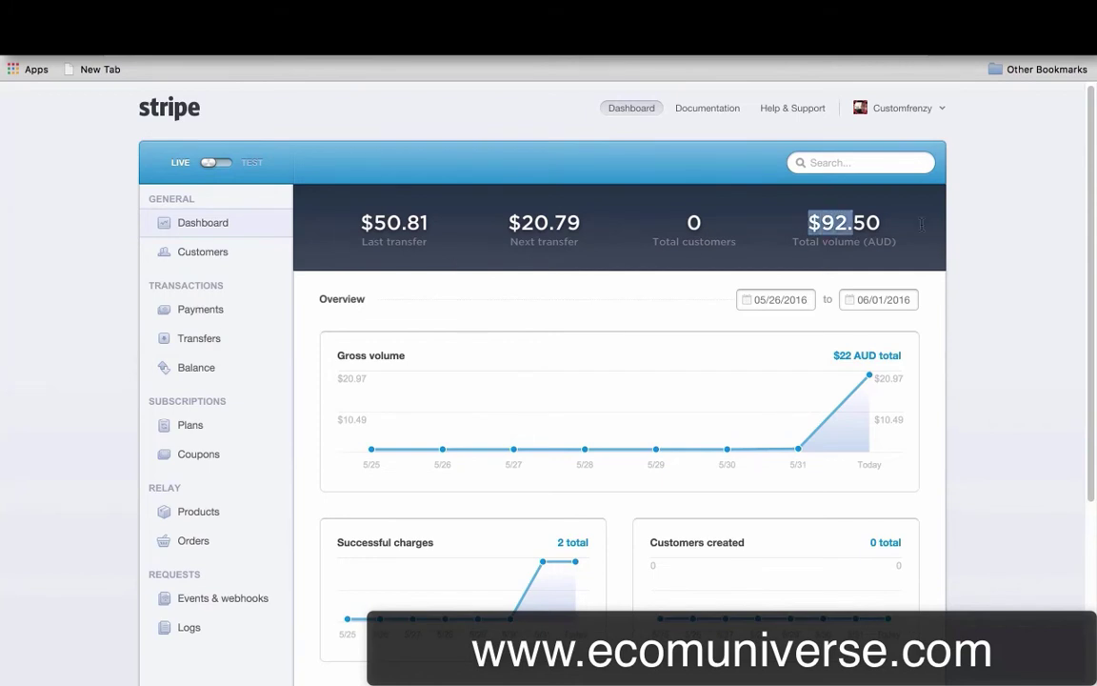
pyautogui.moveTo(749, 200); pyautogui.dragTo(892, 230)
pyautogui.click(815, 226)
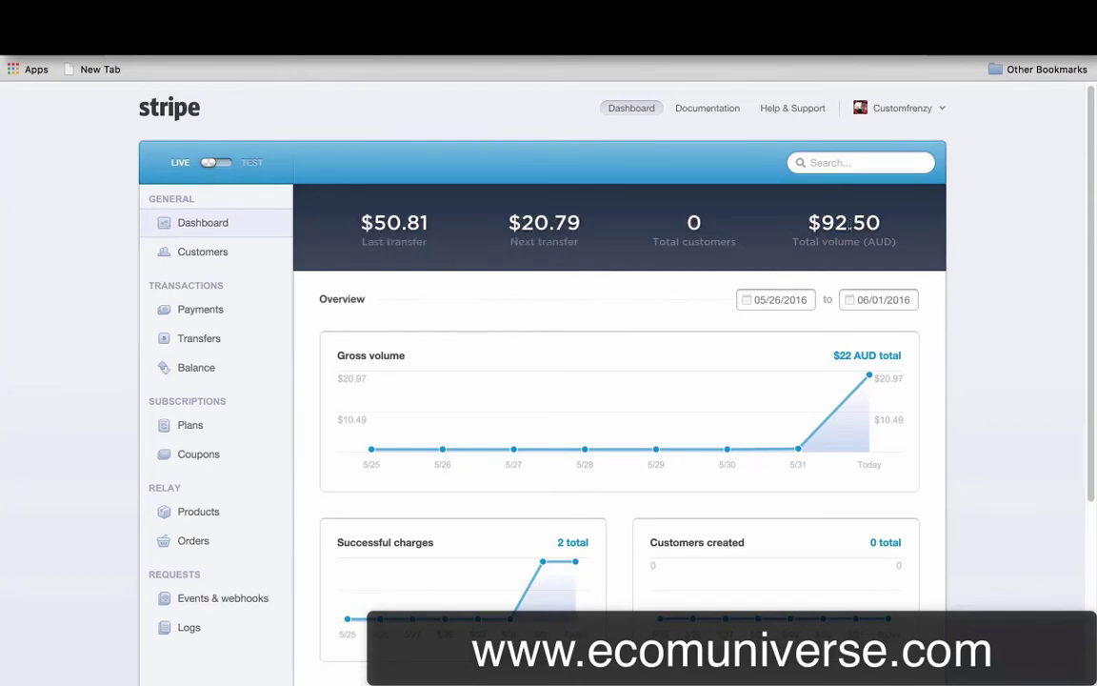
pyautogui.scroll(-2, 1085, 227)
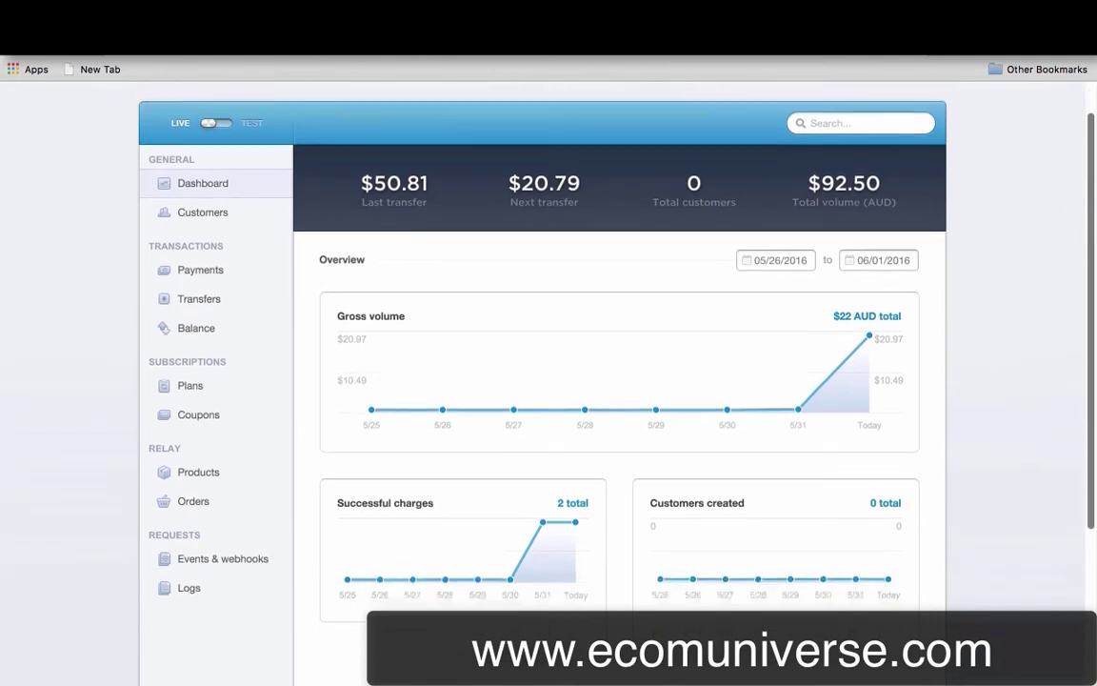
pyautogui.scroll(1, 797, 270)
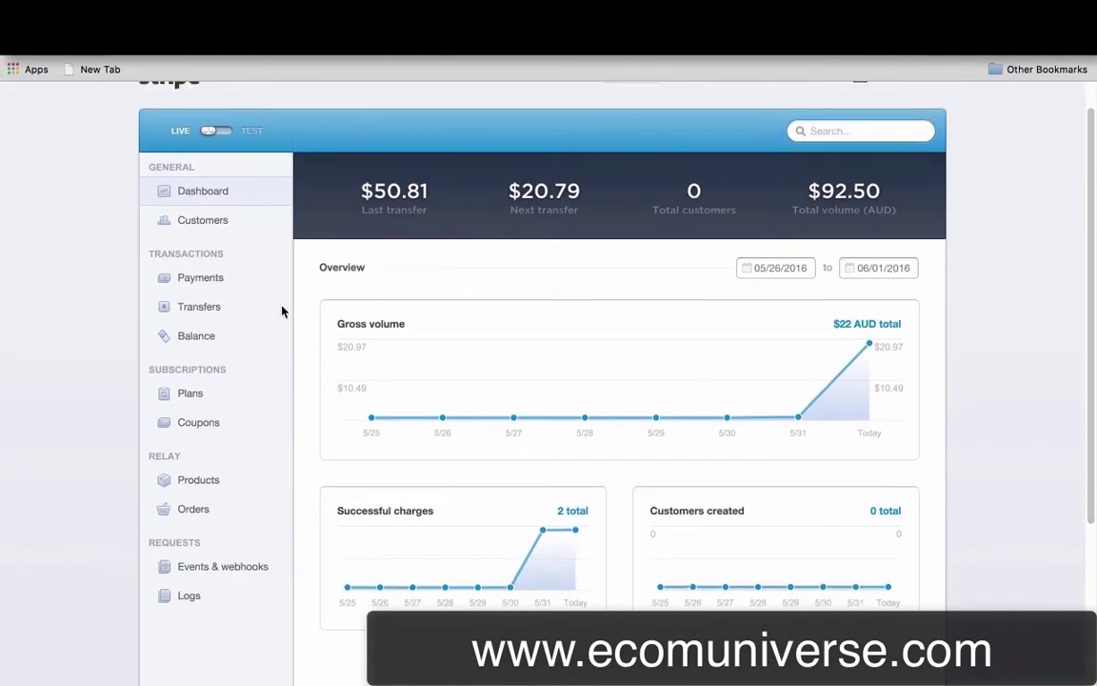
pyautogui.moveTo(875, 375)
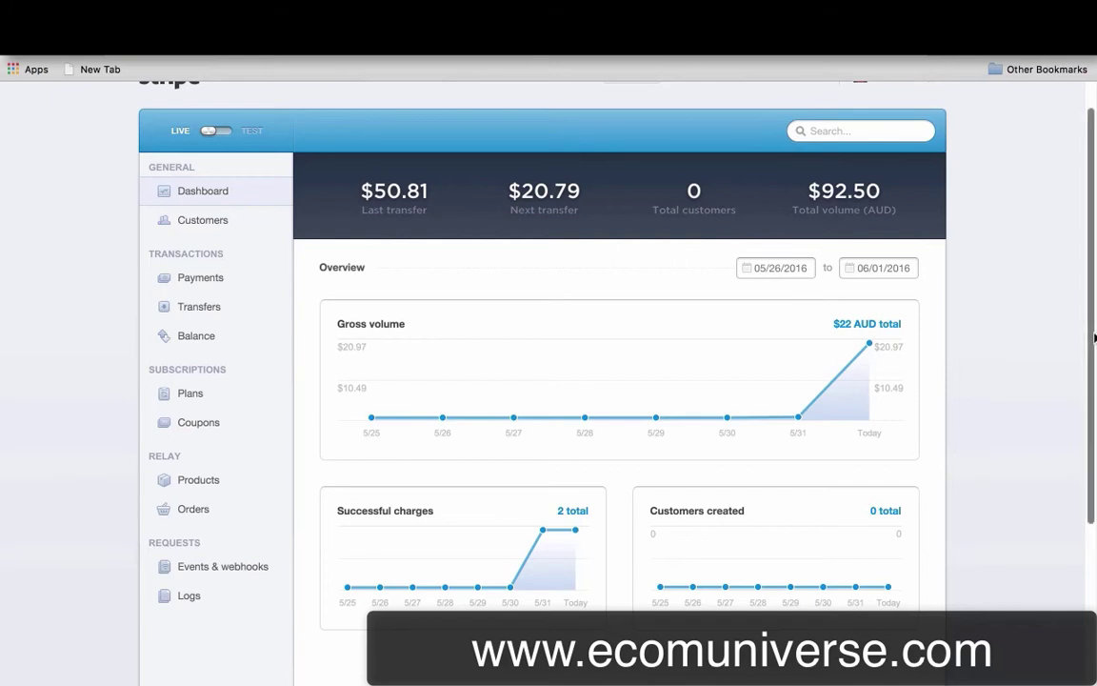
pyautogui.scroll(2, 797, 229)
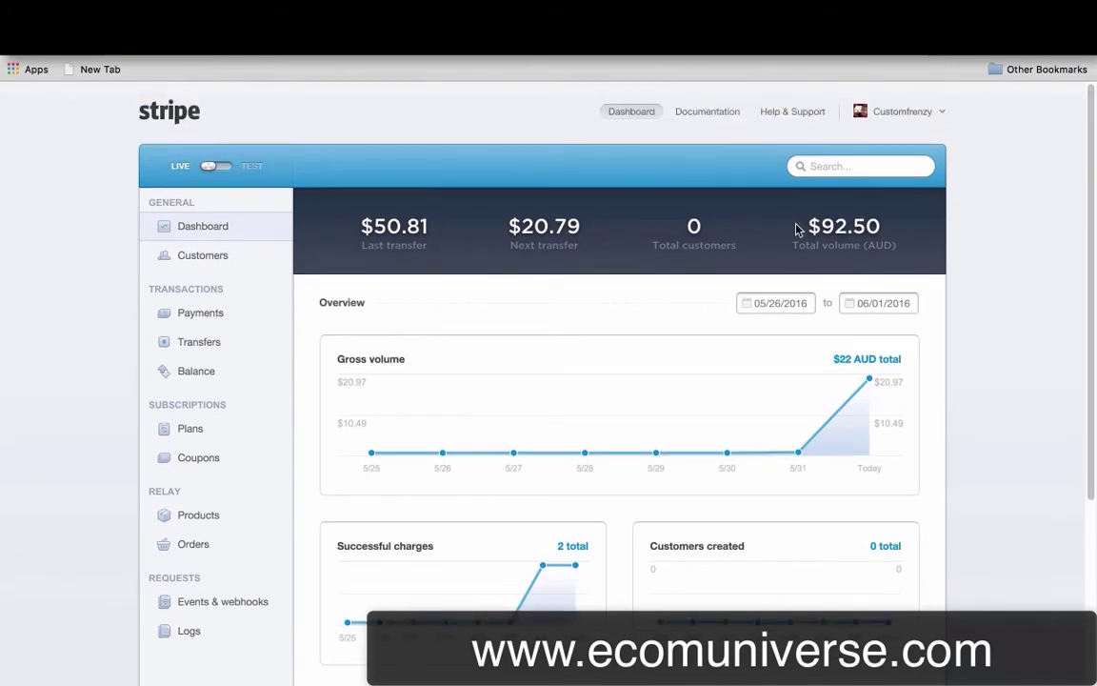
# Browse the EcomUniverse forum topics and the video lessons in the Setting Up/Basics section
pyautogui.scroll(-2, 1089, 219)
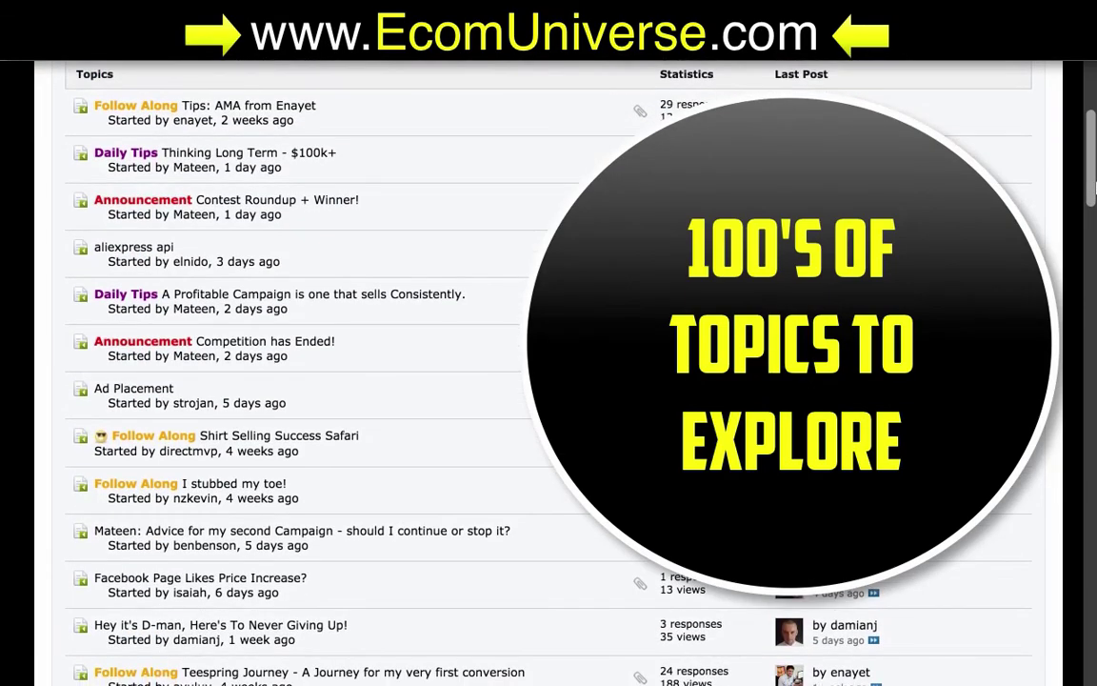
pyautogui.scroll(-6, 549, 381)
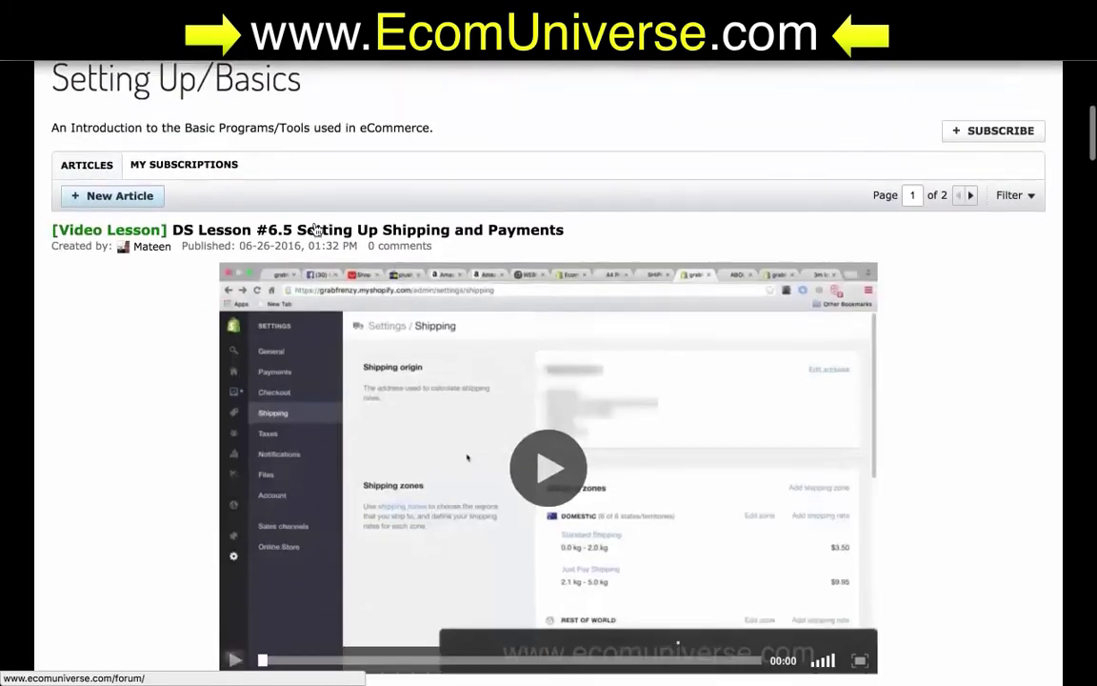
pyautogui.scroll(-3, 467, 230)
pyautogui.scroll(-15, 467, 230)
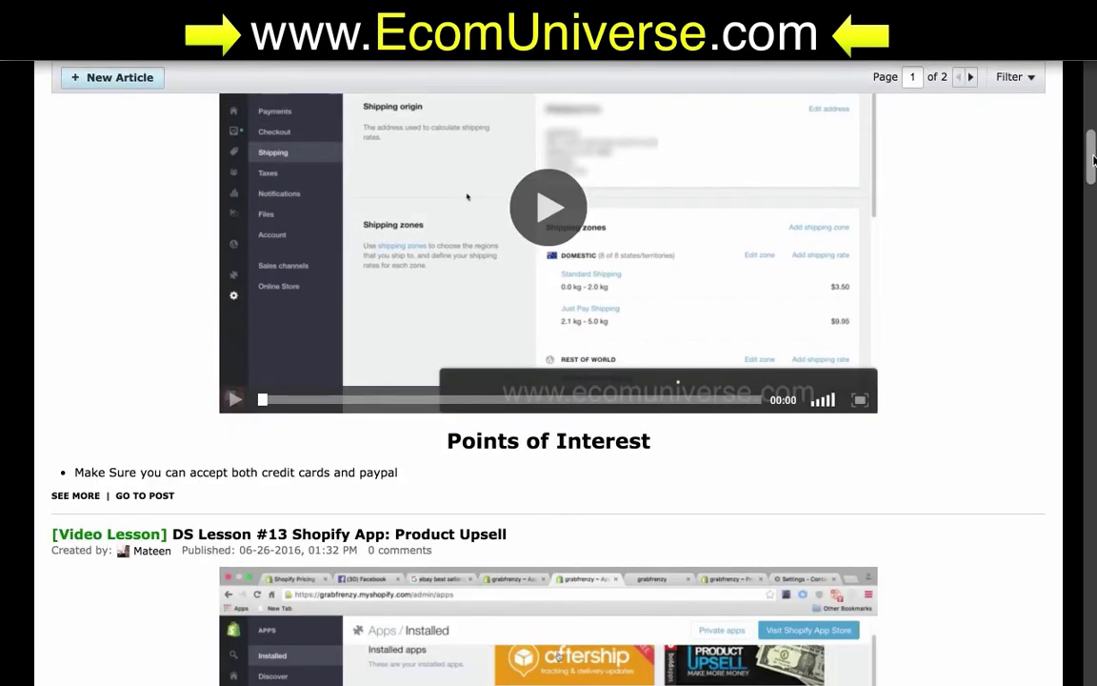
pyautogui.scroll(-20, 549, 381)
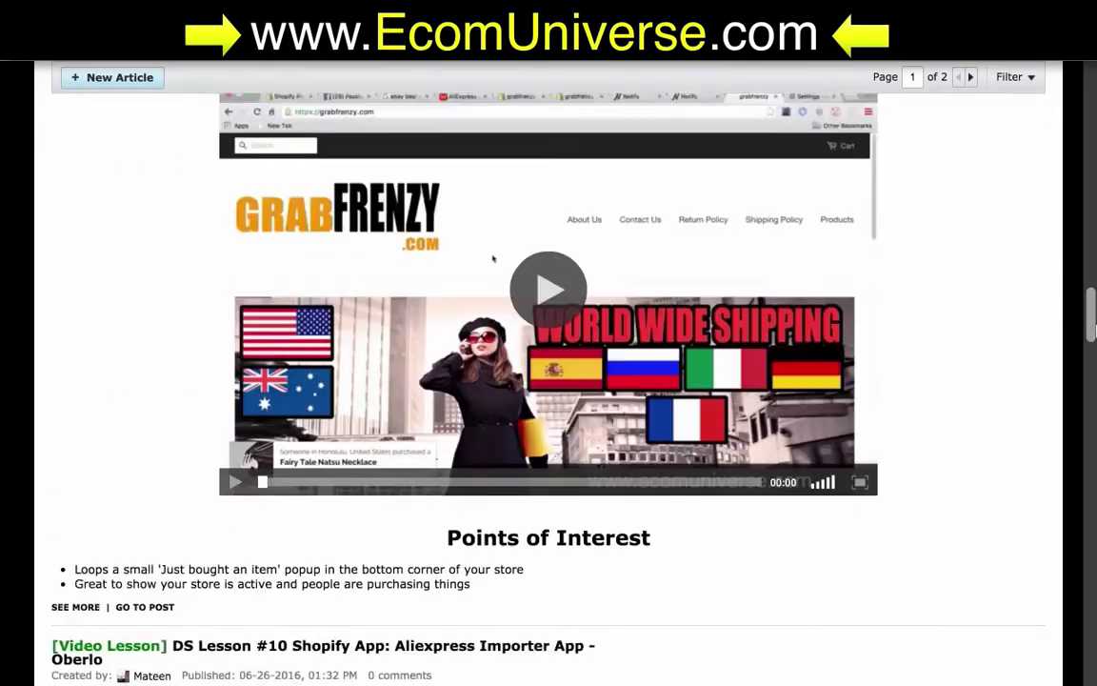
pyautogui.scroll(-12, 331, 301)
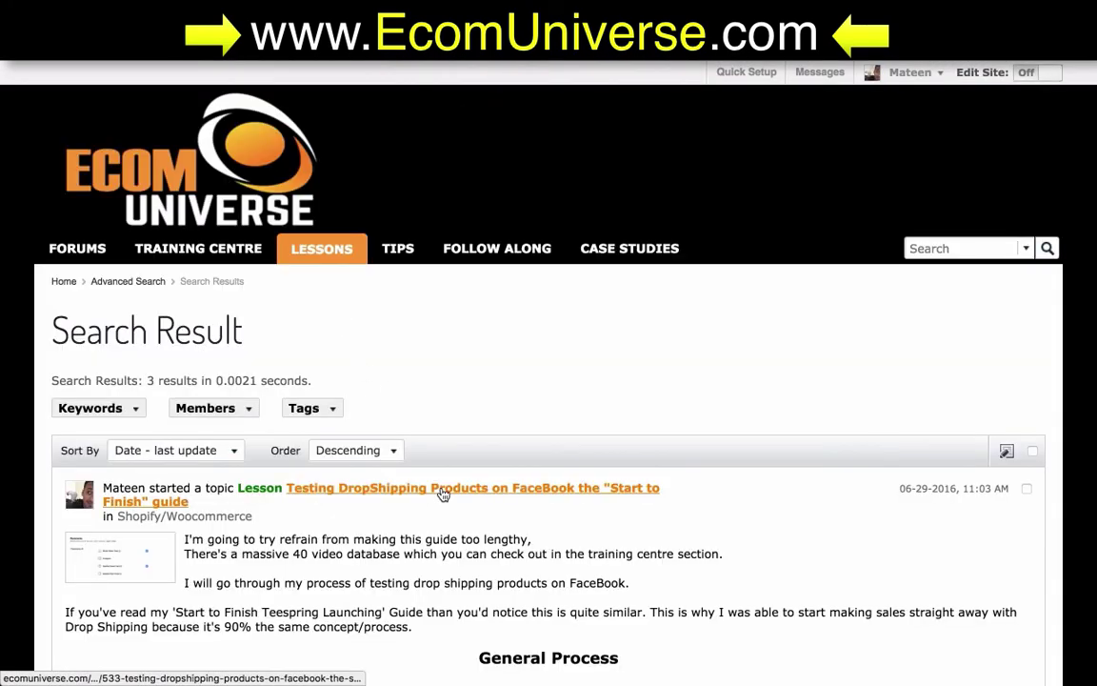
# Open the lesson "Testing DropShipping Products on FaceBook the "Start to Finish" guide" and read through its general process and product-finding steps
pyautogui.click(472, 487)
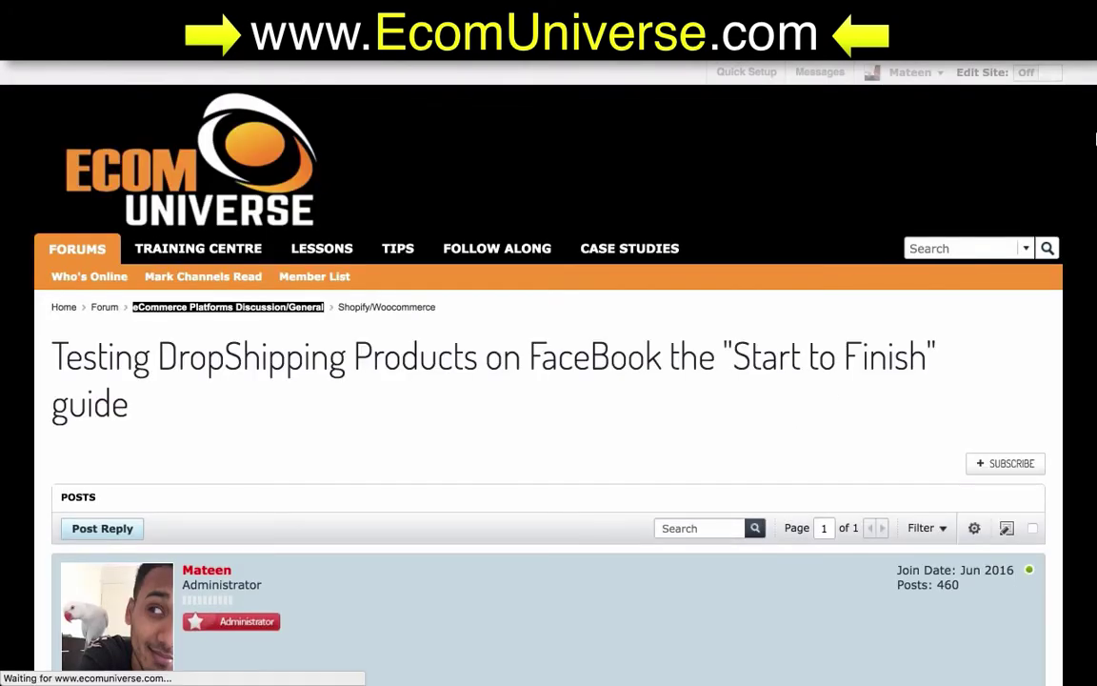
pyautogui.scroll(-5, 1063, 197)
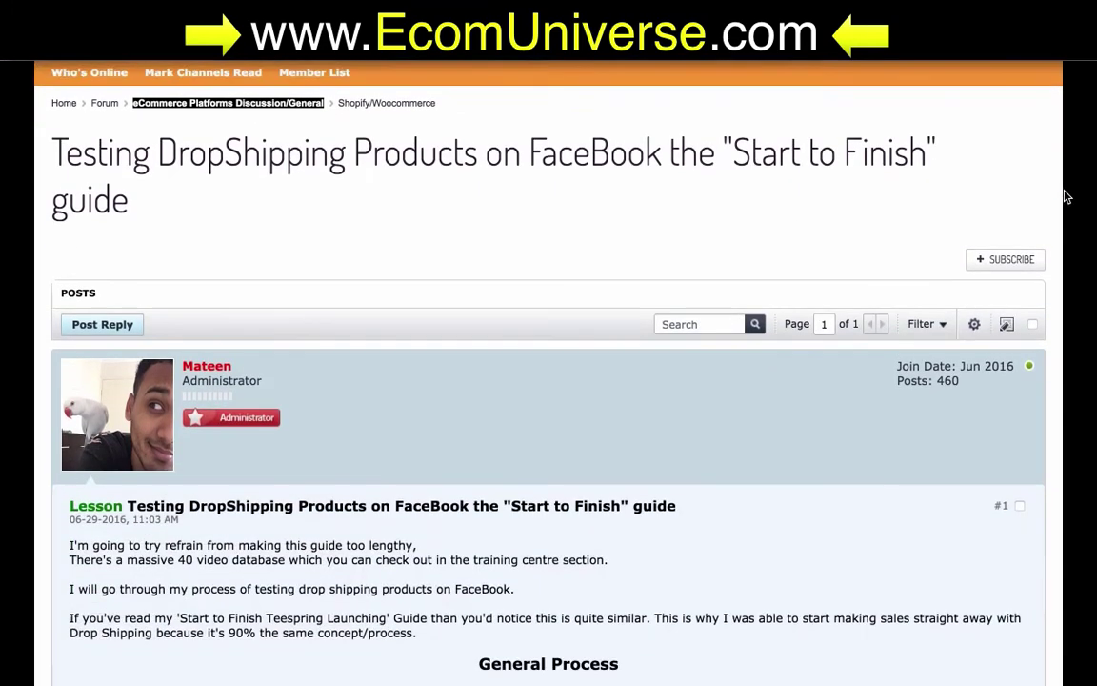
pyautogui.scroll(-7, 1067, 196)
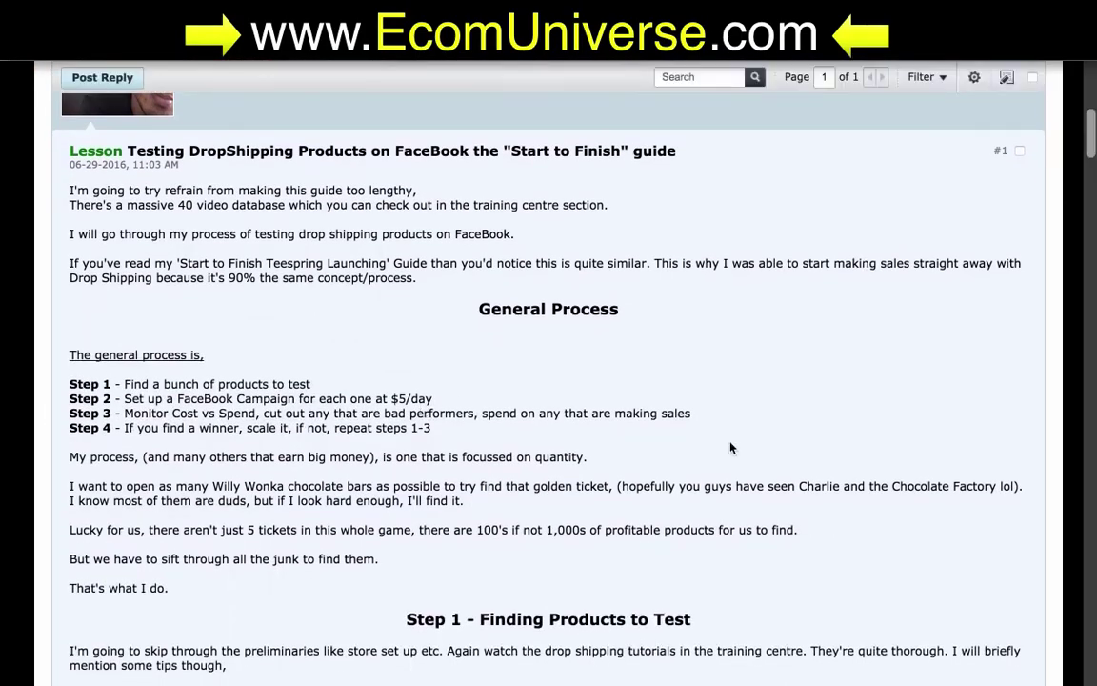
pyautogui.scroll(-3, 731, 447)
pyautogui.scroll(-5, 731, 447)
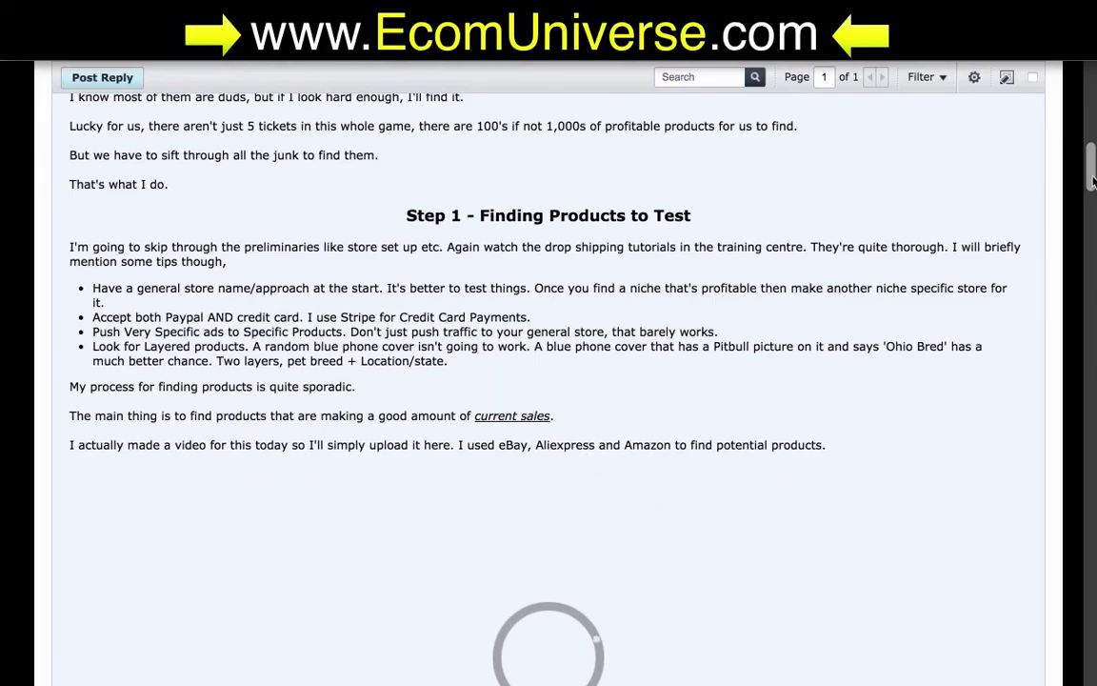
pyautogui.moveTo(1093, 181); pyautogui.dragTo(1093, 412)
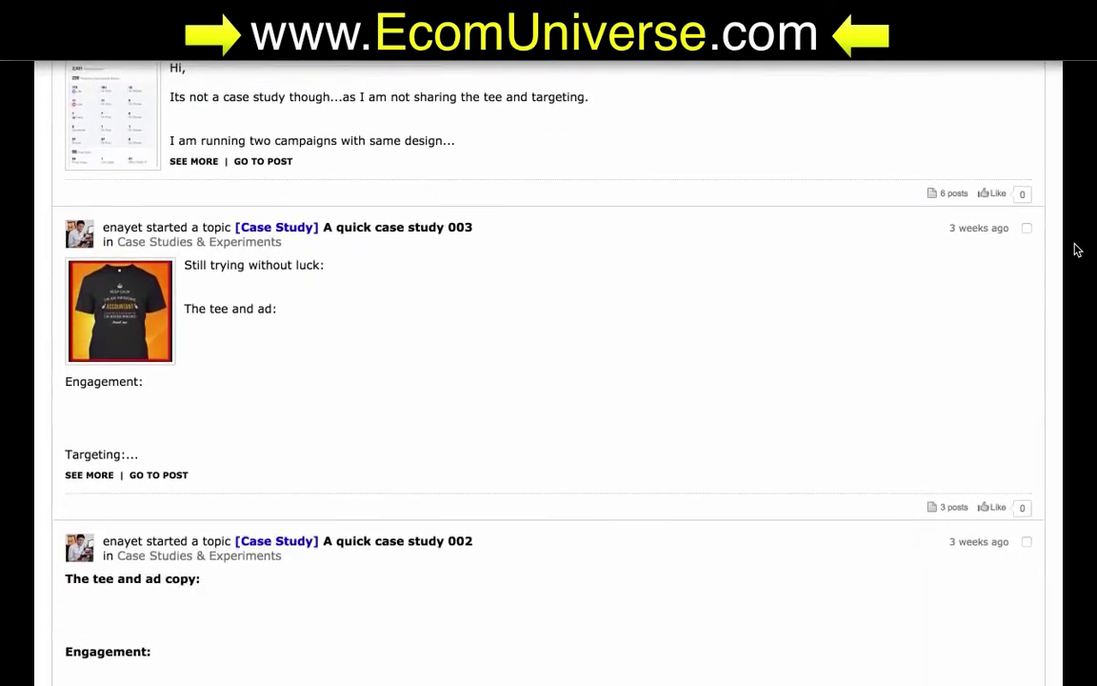
# Browse the forum's case study topics, examining the Teespring campaign posts in Case Studies & Experiments
pyautogui.scroll(-10, 1073, 248)
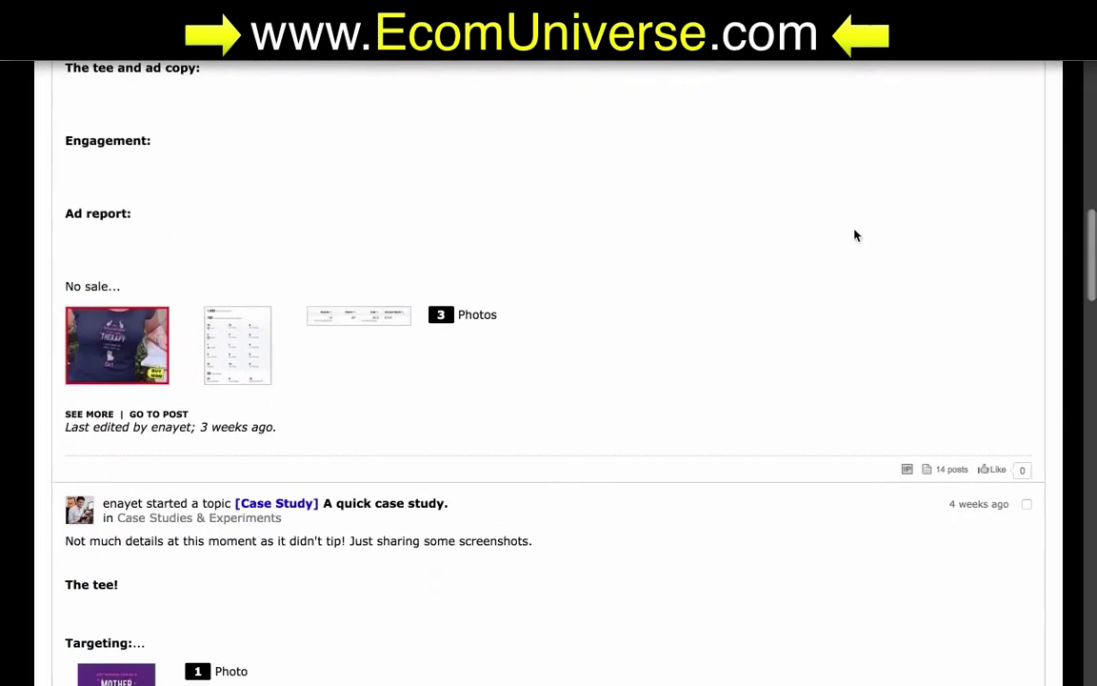
pyautogui.scroll(-8, 457, 474)
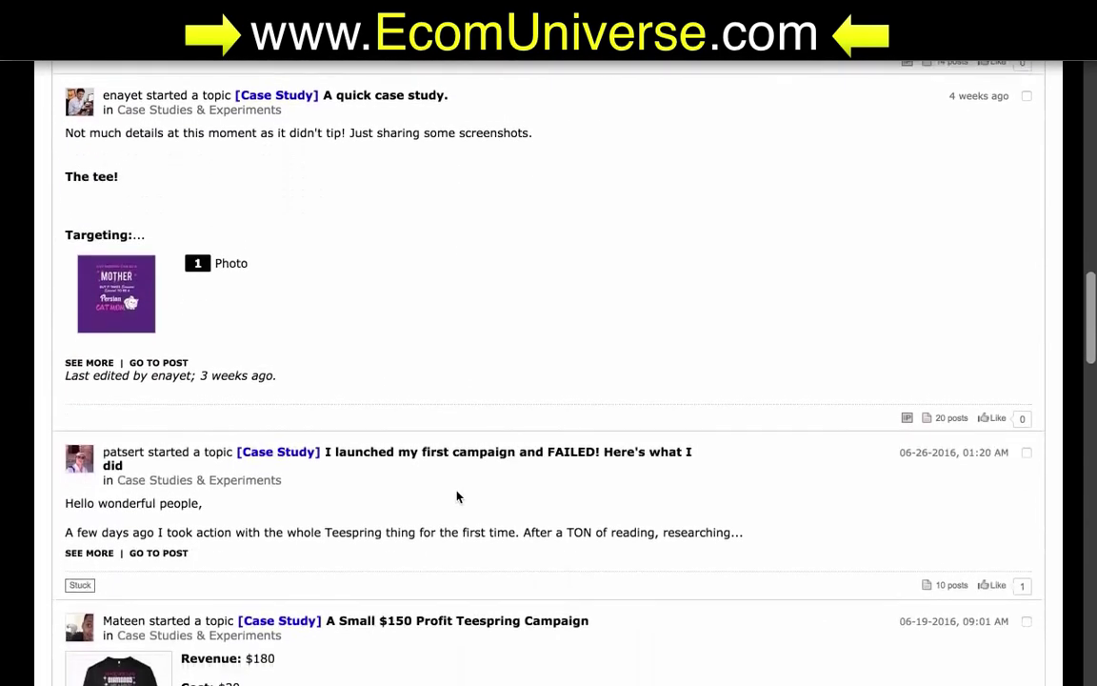
pyautogui.scroll(-2, 456, 496)
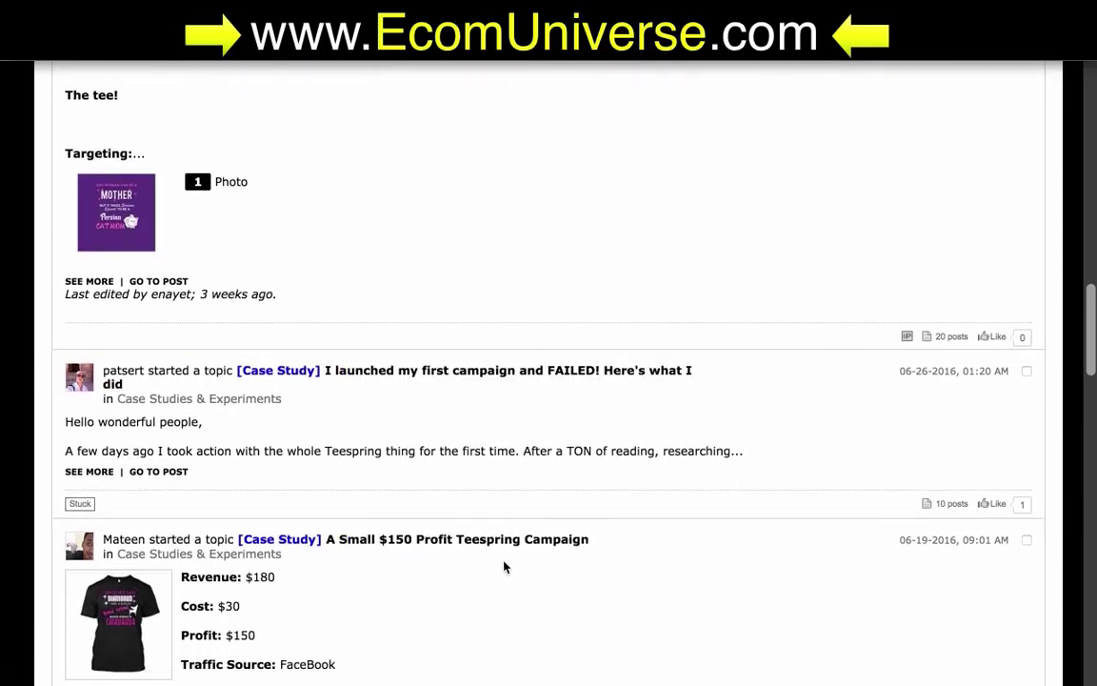
pyautogui.scroll(-10, 505, 567)
pyautogui.scroll(-1, 477, 486)
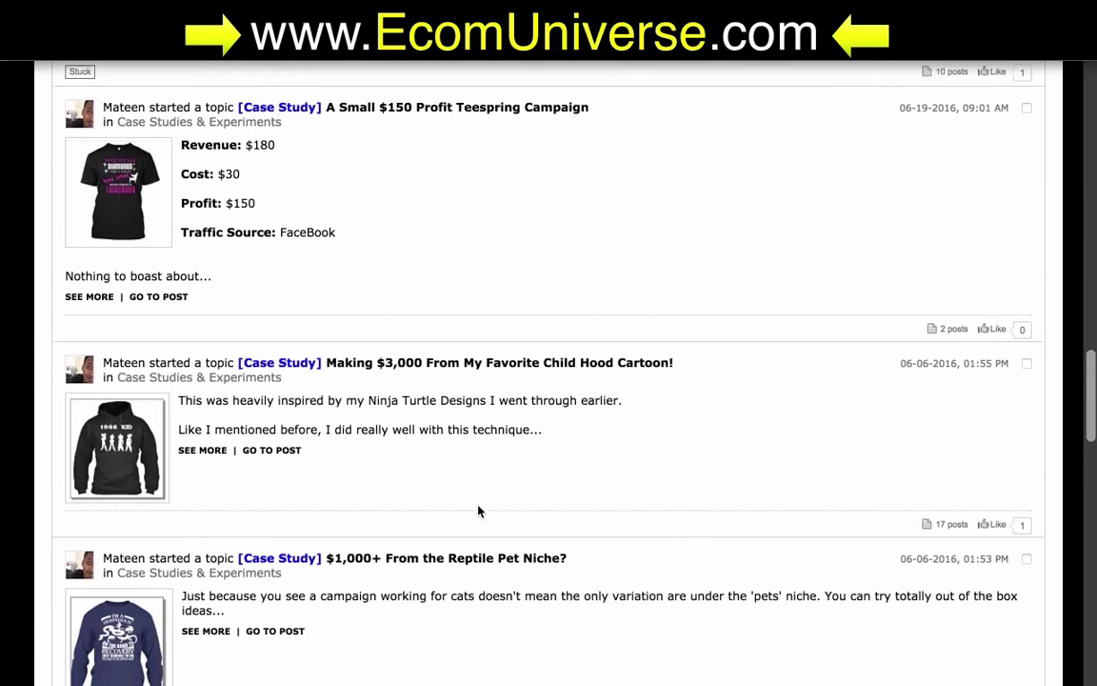
pyautogui.scroll(-4, 478, 511)
pyautogui.scroll(-7, 463, 580)
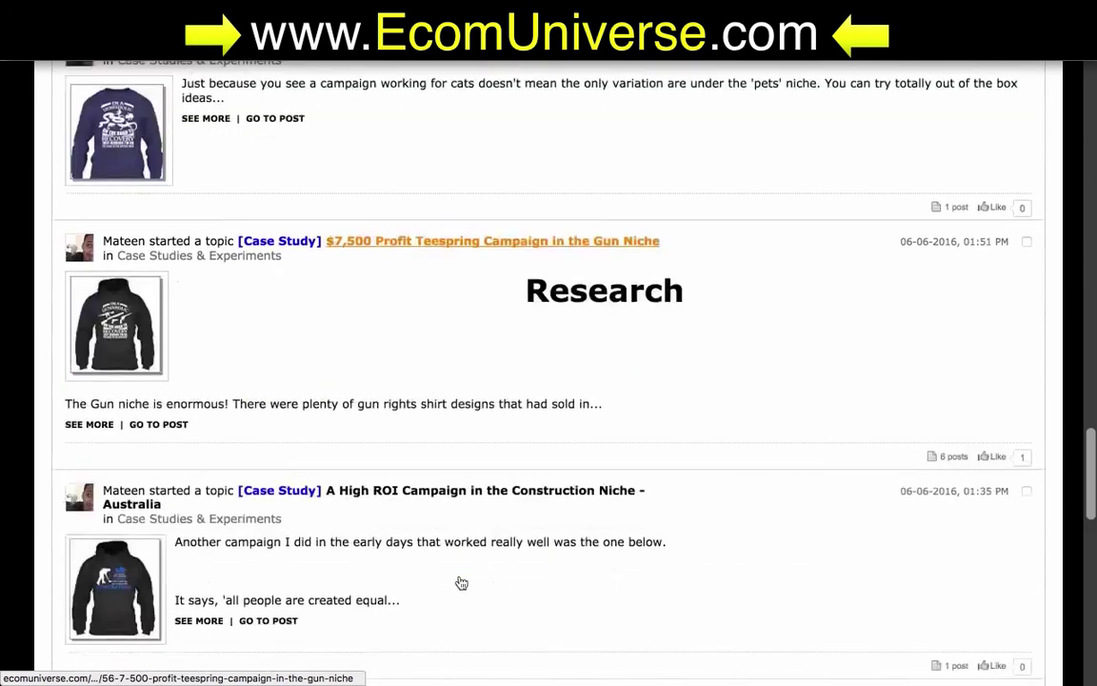
pyautogui.scroll(-11, 465, 533)
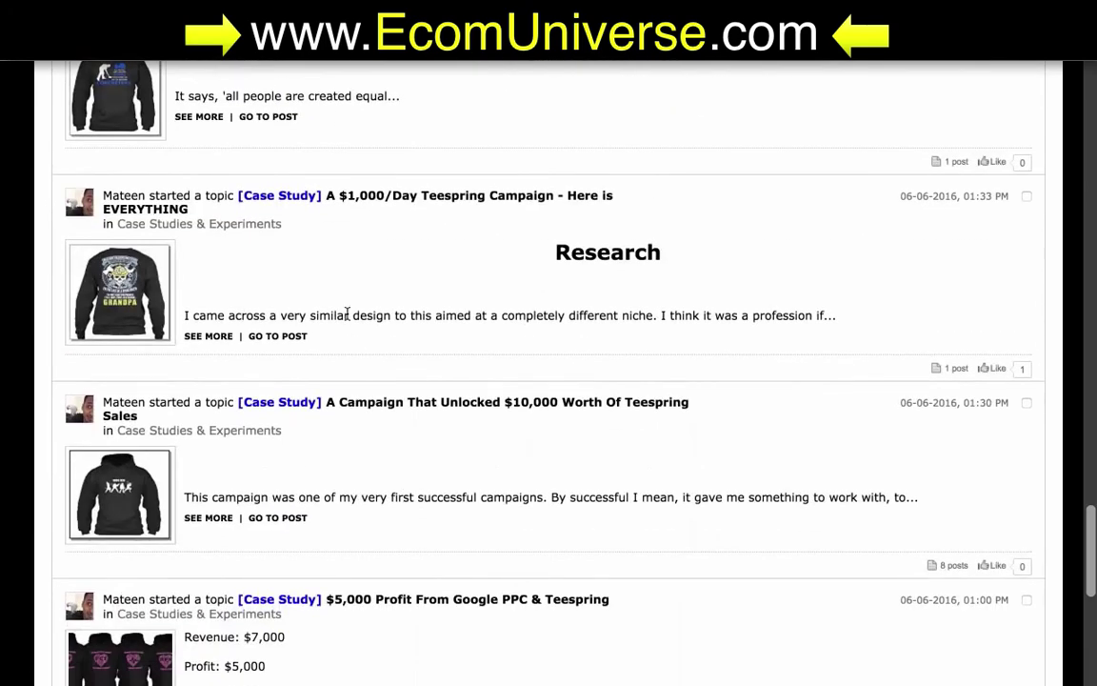